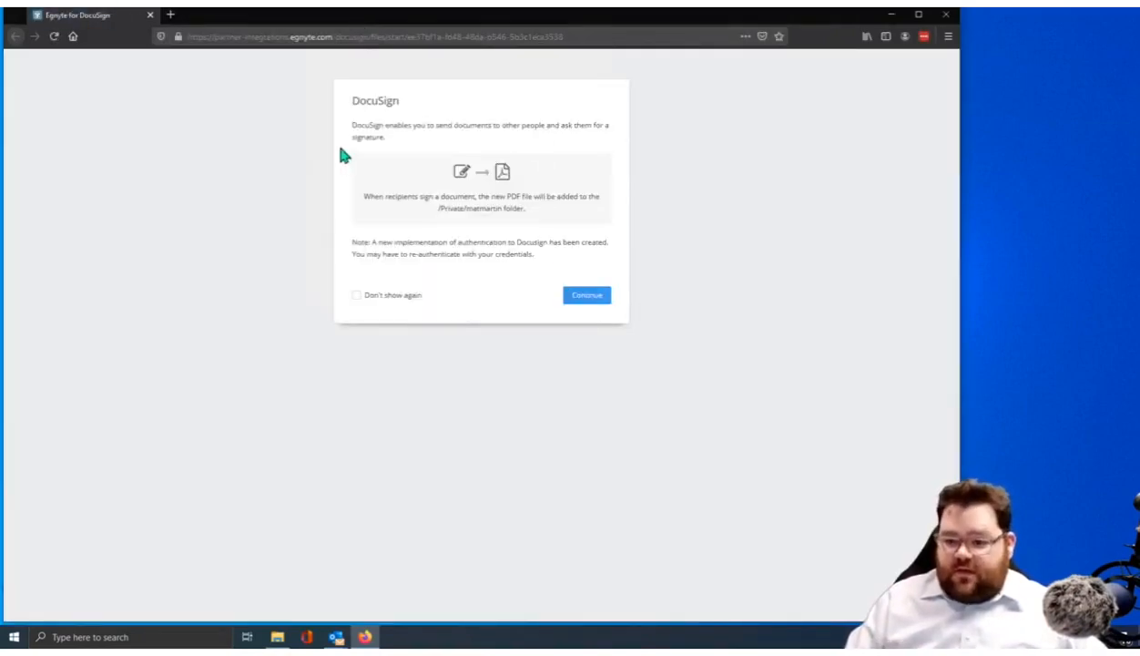
Read past the DocuSign introduction and continue to upload April 23.docx into DocuSign
left_click_drag(352, 125, 485, 143)
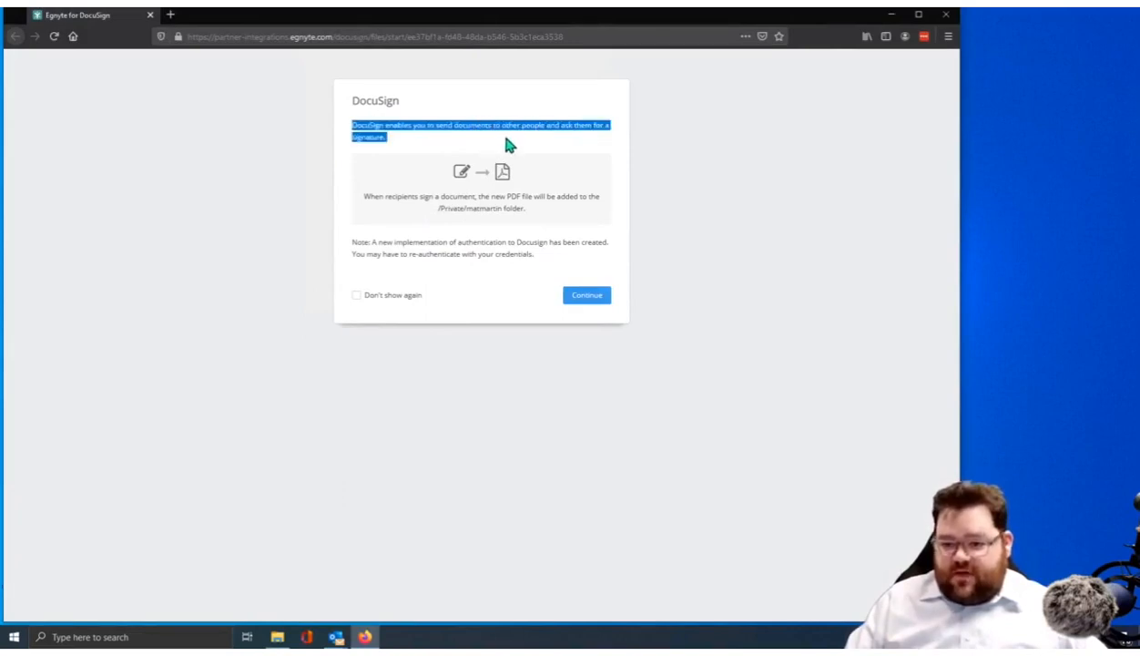
left_click(506, 140)
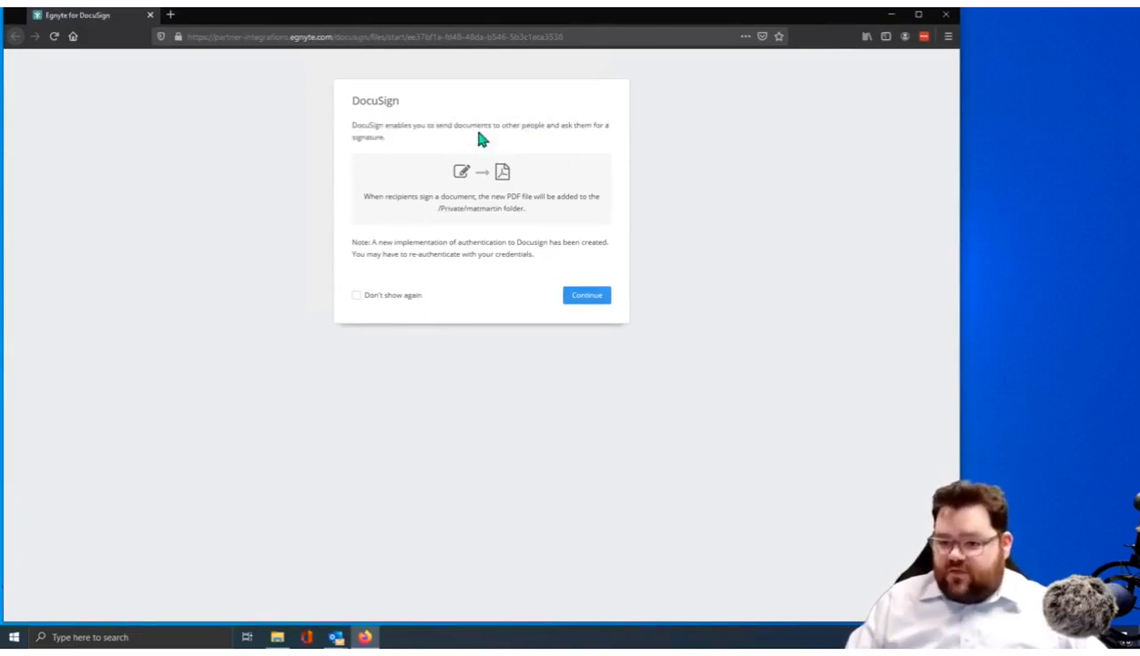
left_click(588, 299)
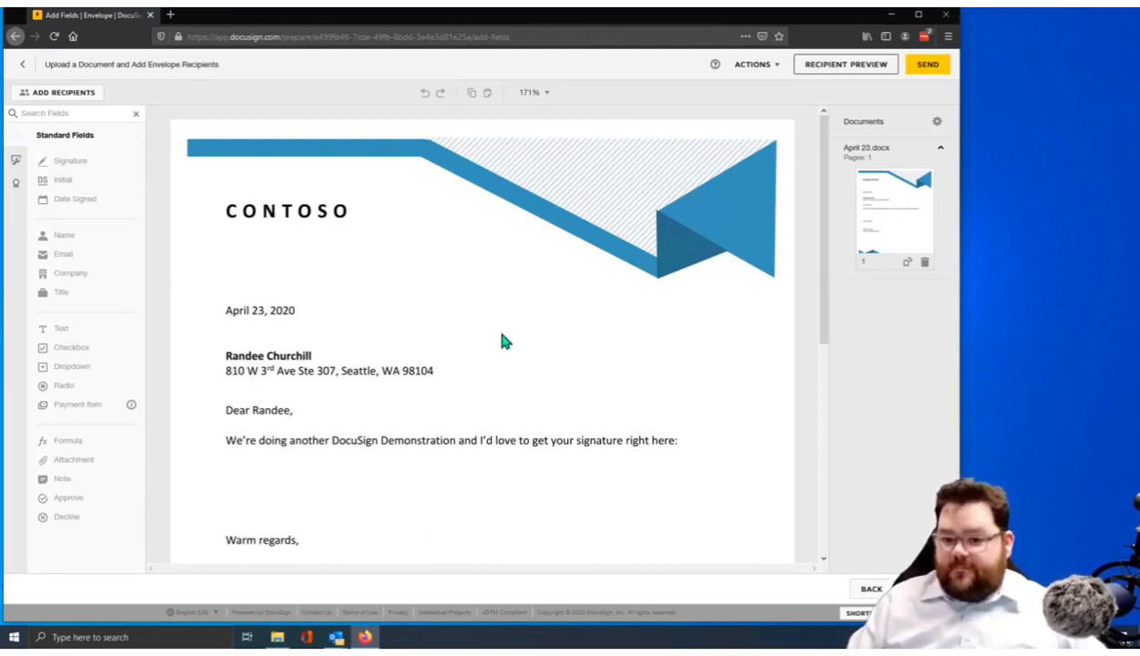
Scroll down the April 23.docx letter to its closing and signature block
scroll(334, 282, "down", 3)
scroll(324, 306, "down", 1)
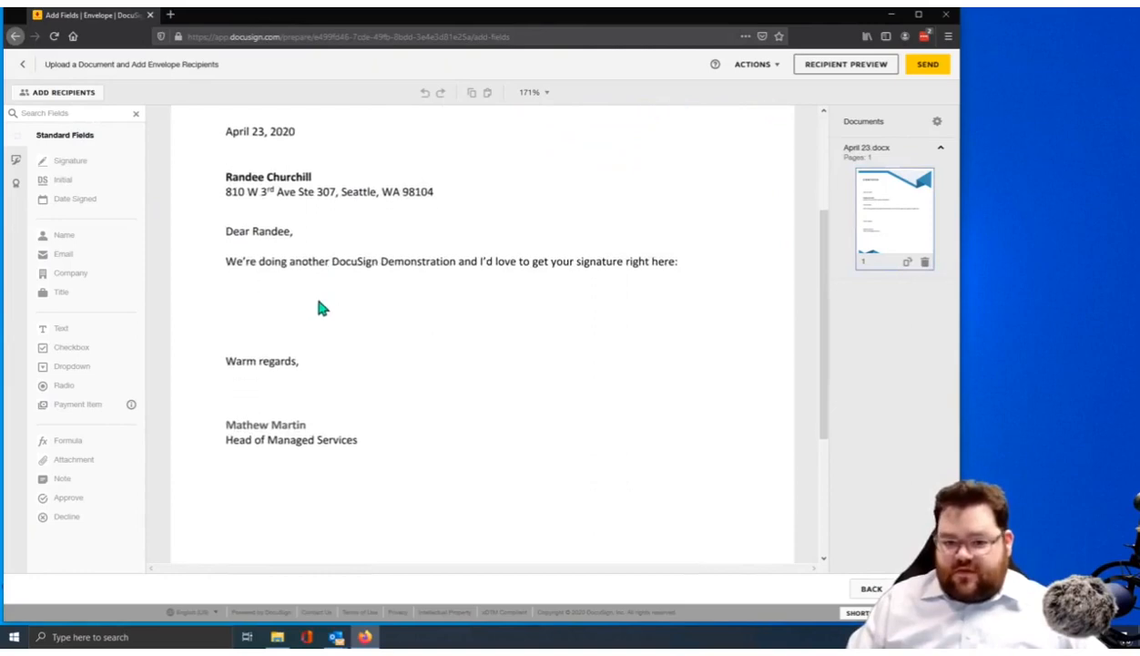
Add the letter's addressee as the first recipient with their full name and e-mail
left_click(73, 98)
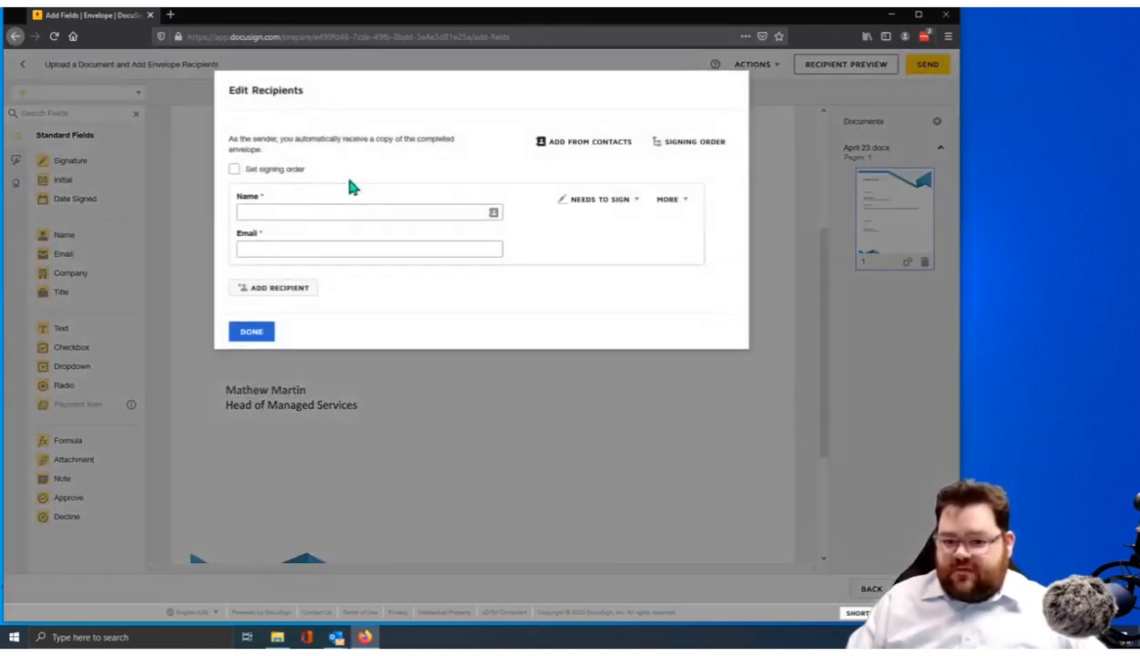
left_click(369, 212)
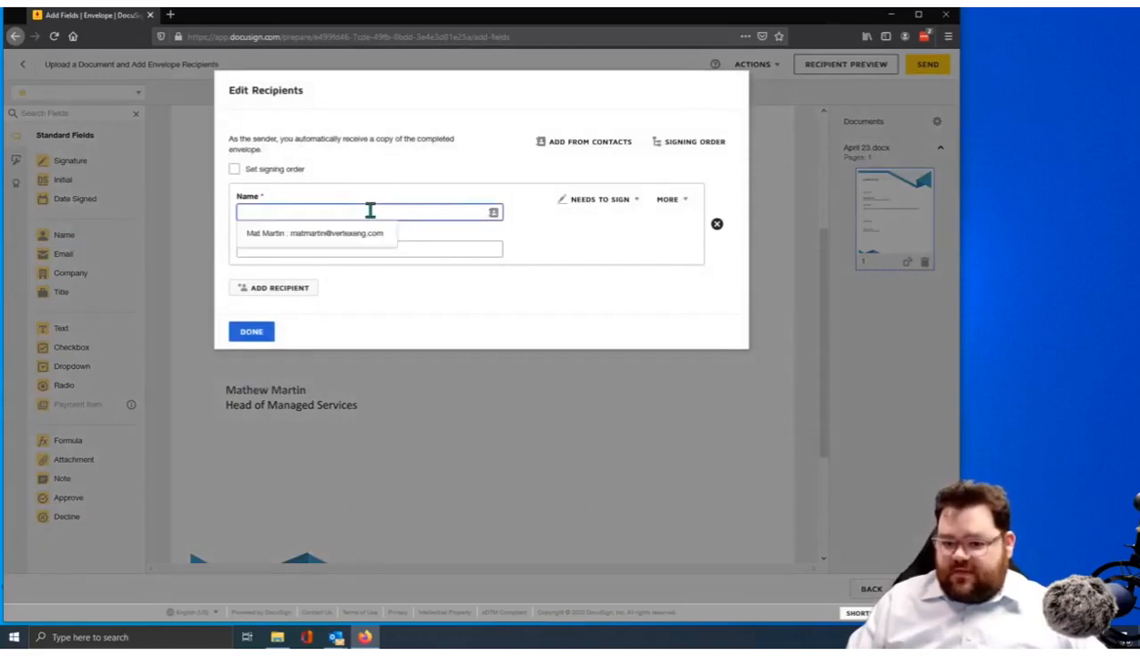
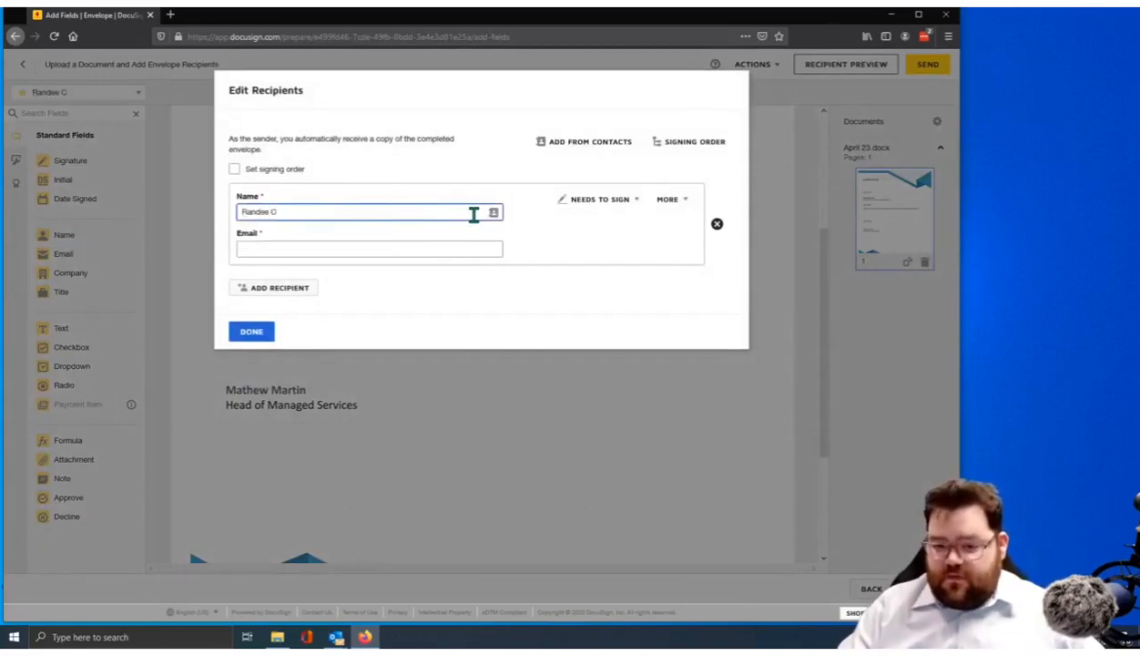
key("Tab")
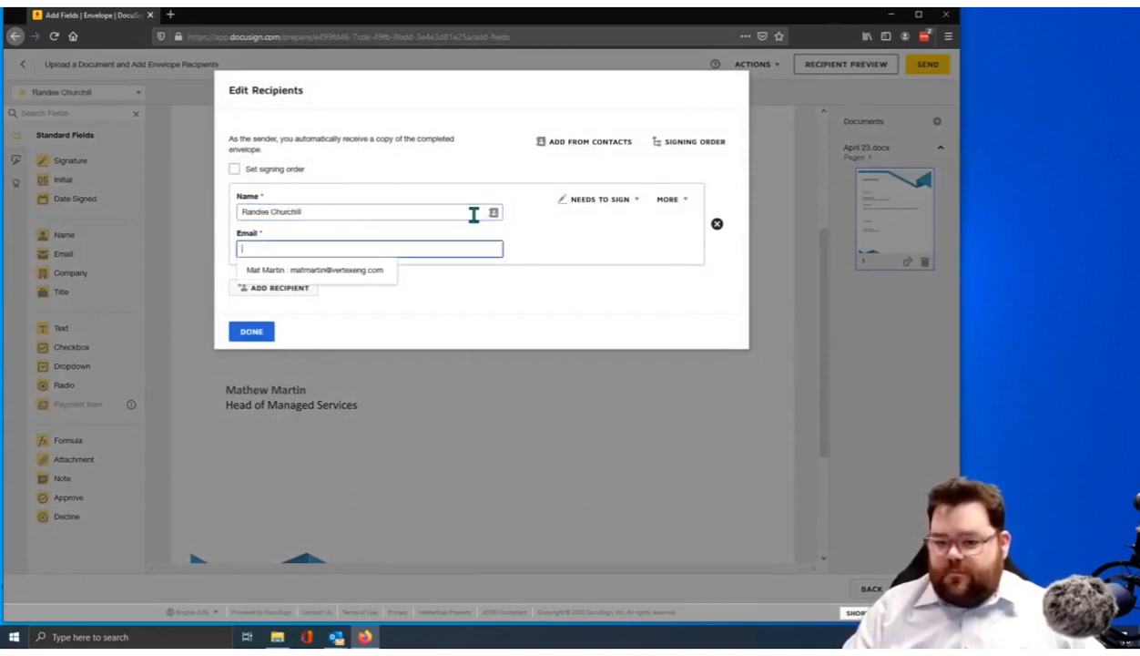
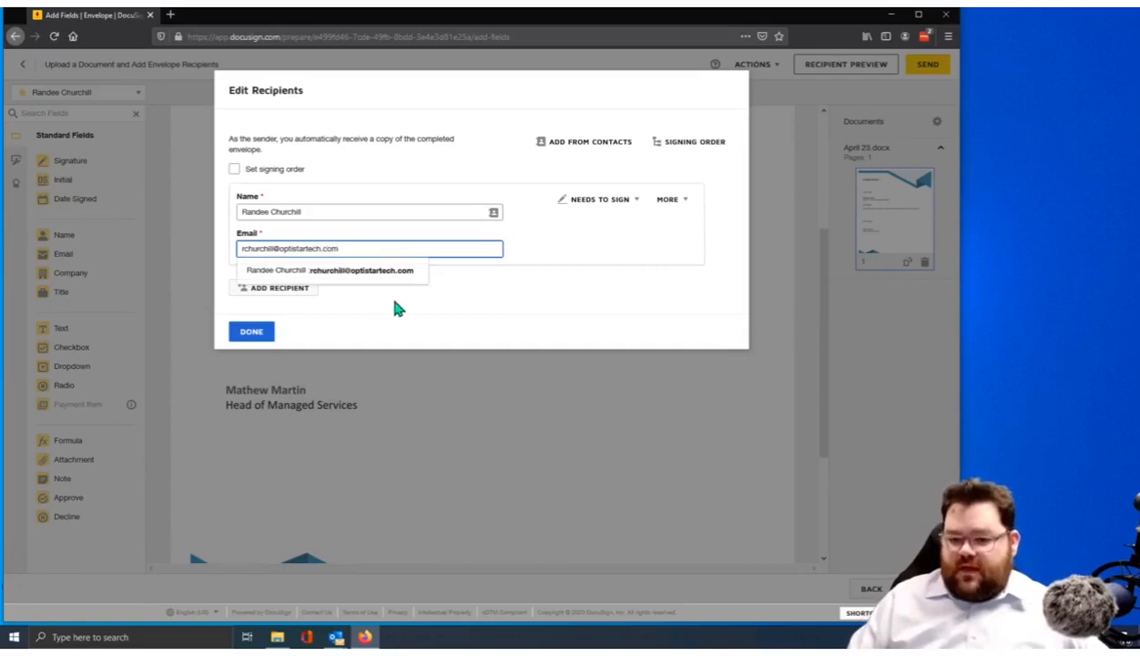
Add a second recipient from saved contacts and set the signing order, 1 then 2
left_click(298, 288)
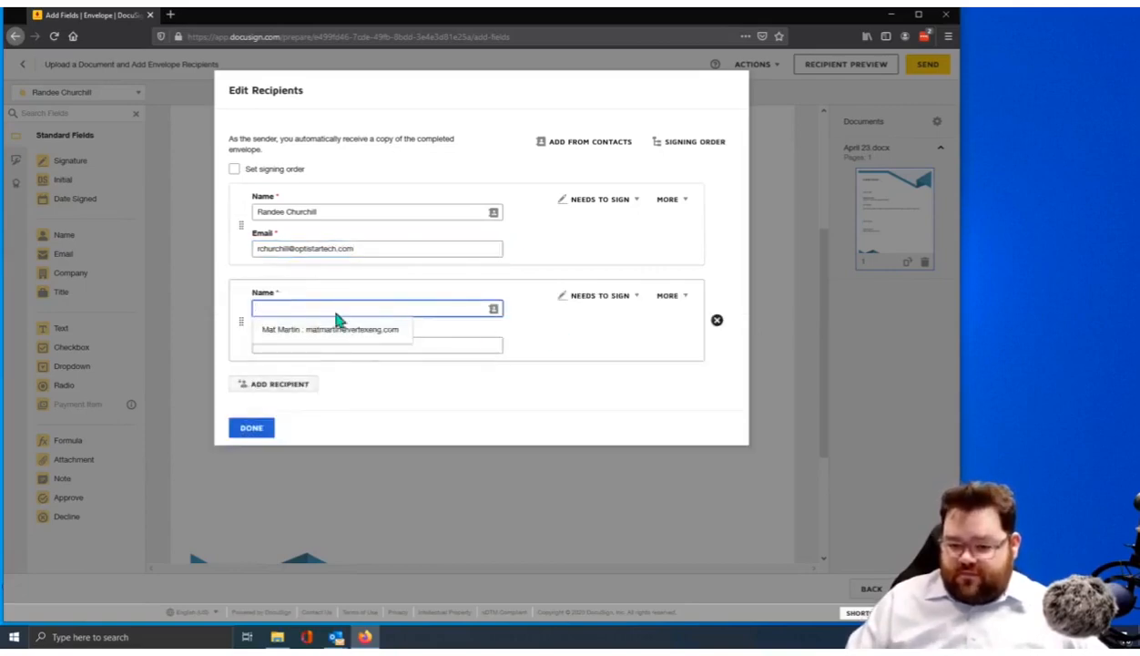
left_click(305, 331)
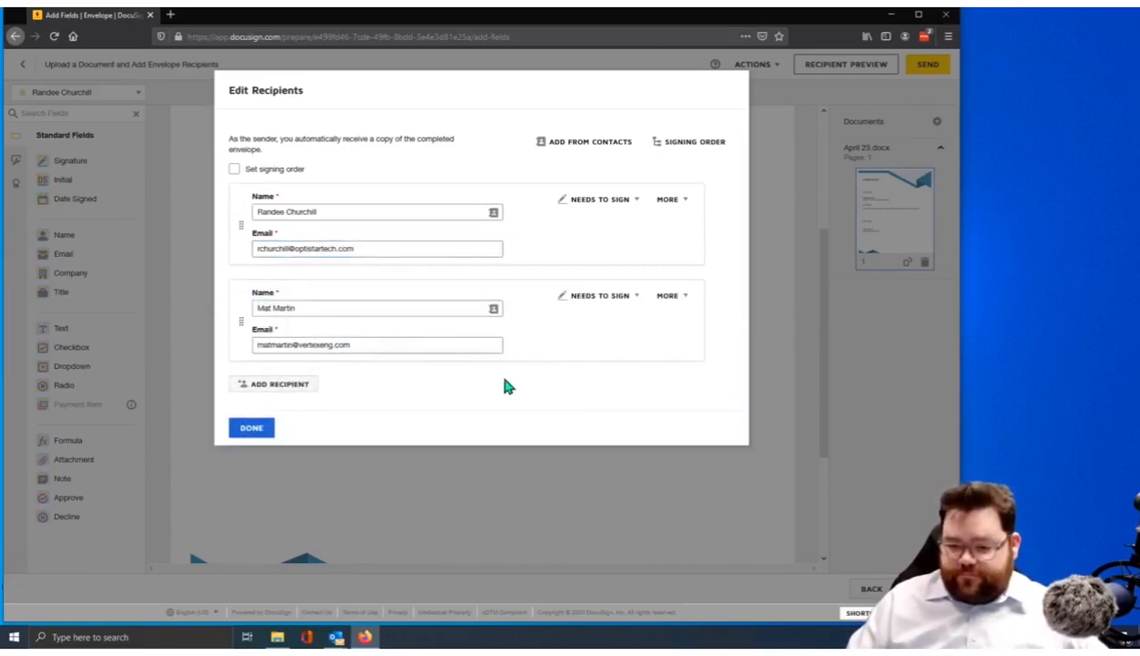
left_click(234, 169)
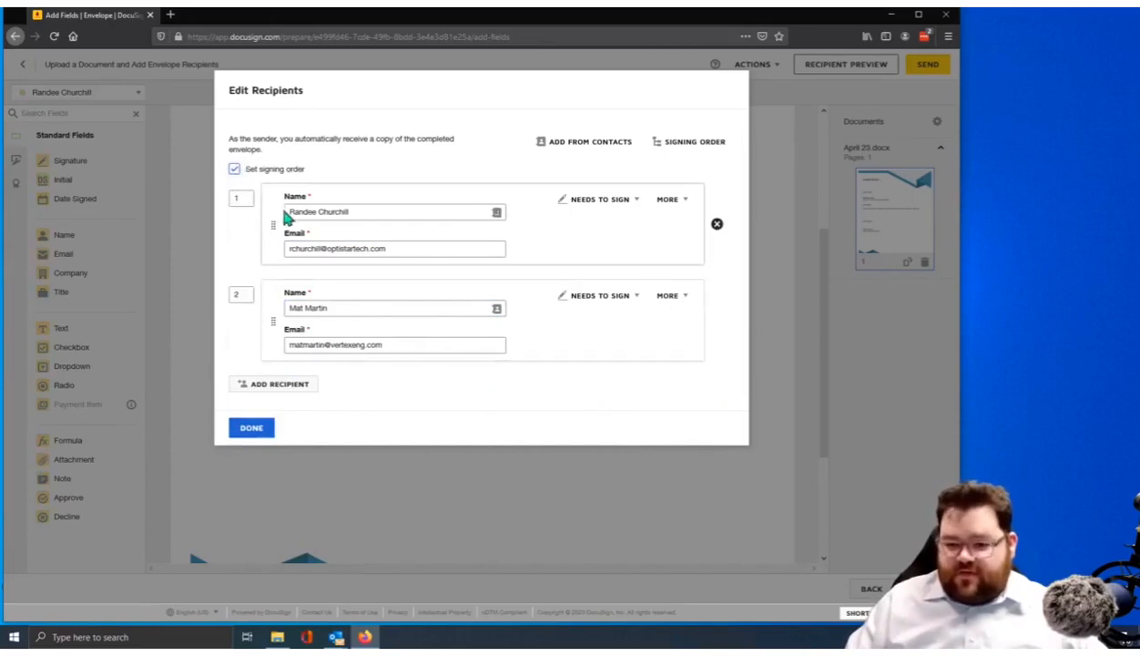
left_click(248, 430)
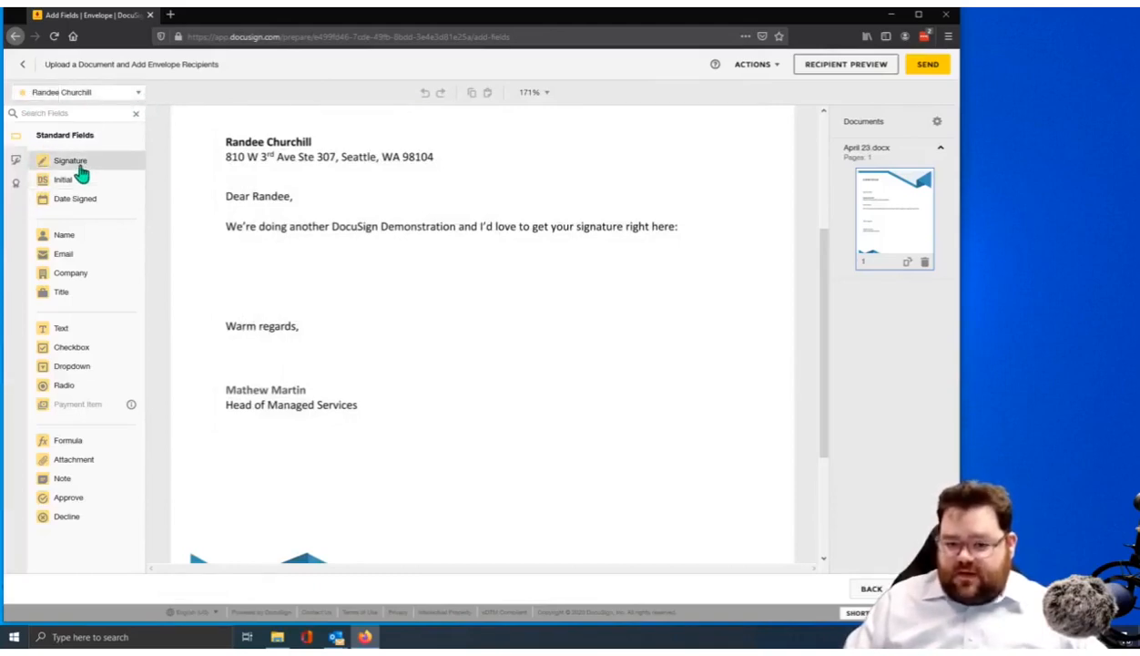
Place a signature field below the first paragraph, and one for the second signer below 'Warm regards,'
mouse_move(80, 172)
left_mouse_down()
mouse_move(158, 160)
mouse_move(269, 252)
mouse_move(229, 259)
left_mouse_up()
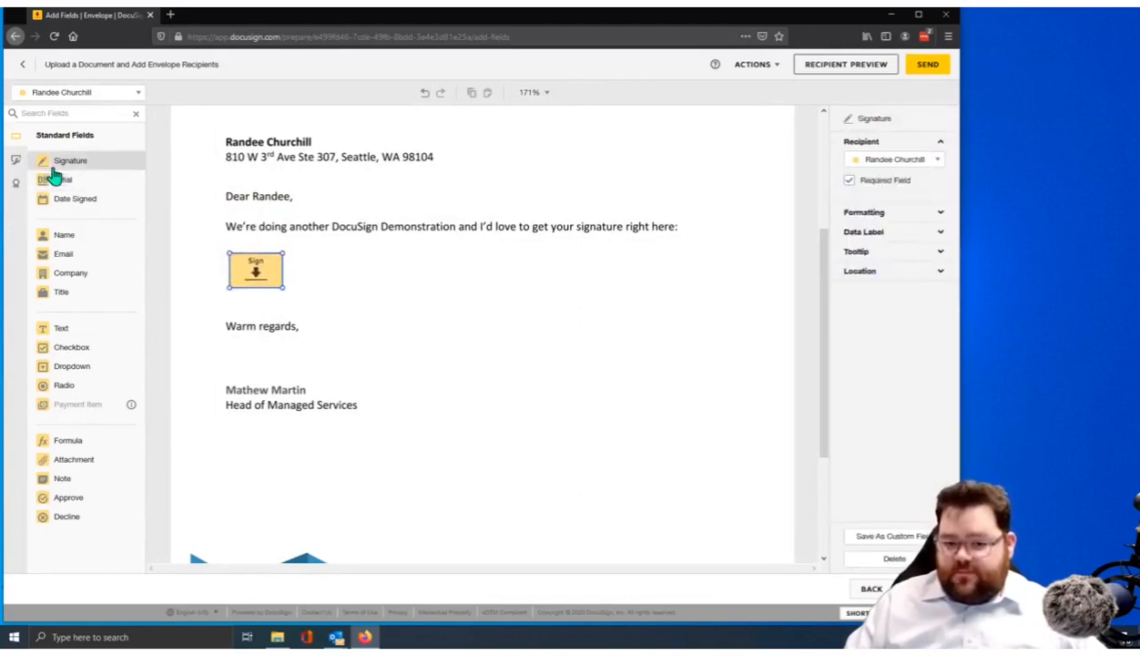
left_click(113, 94)
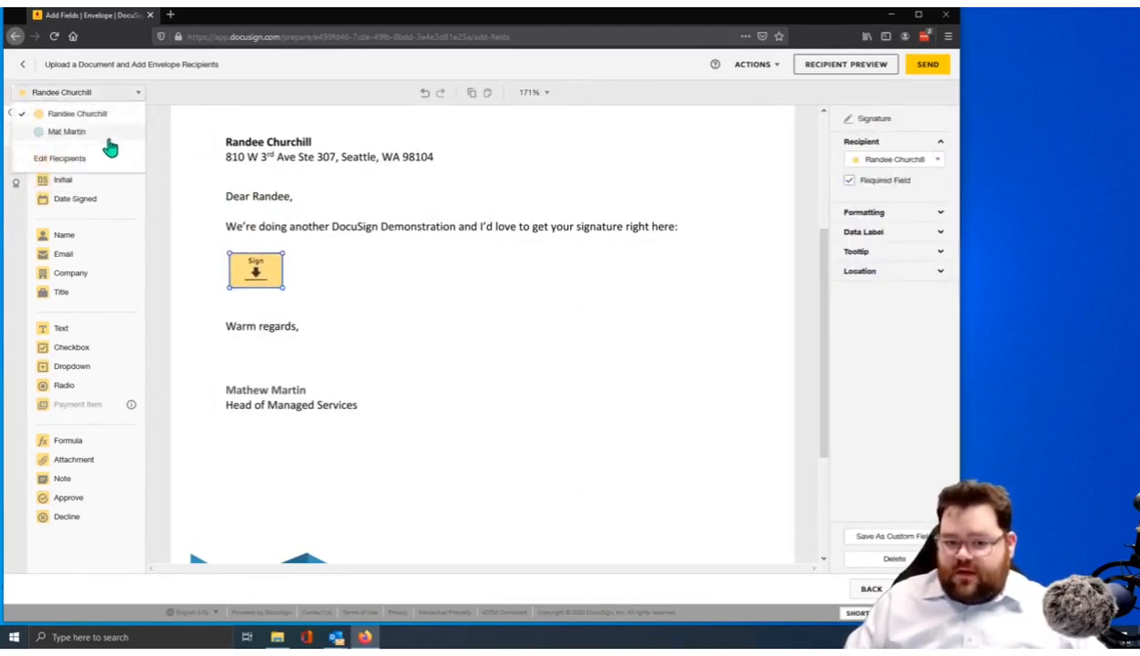
left_click(73, 133)
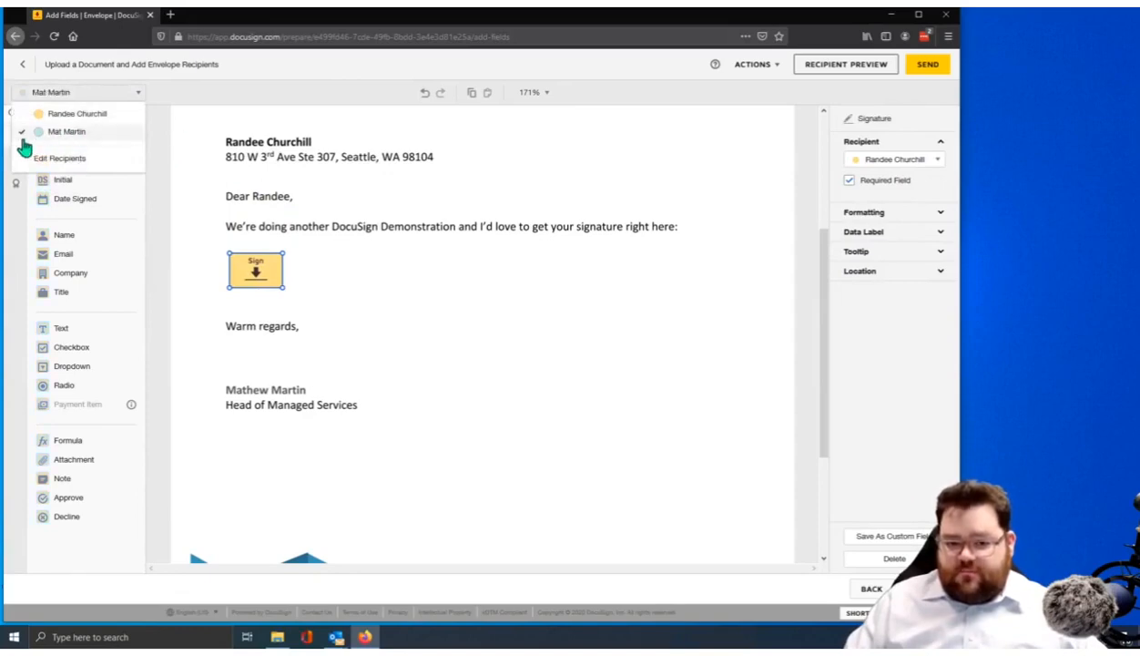
left_click(204, 102)
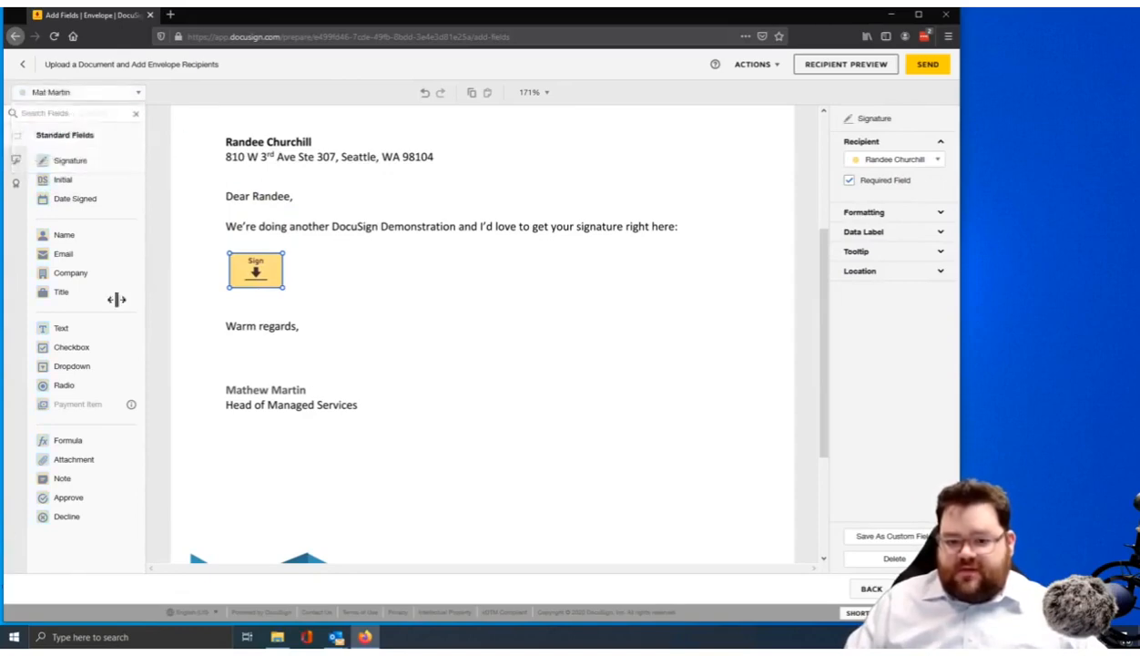
left_click(73, 238)
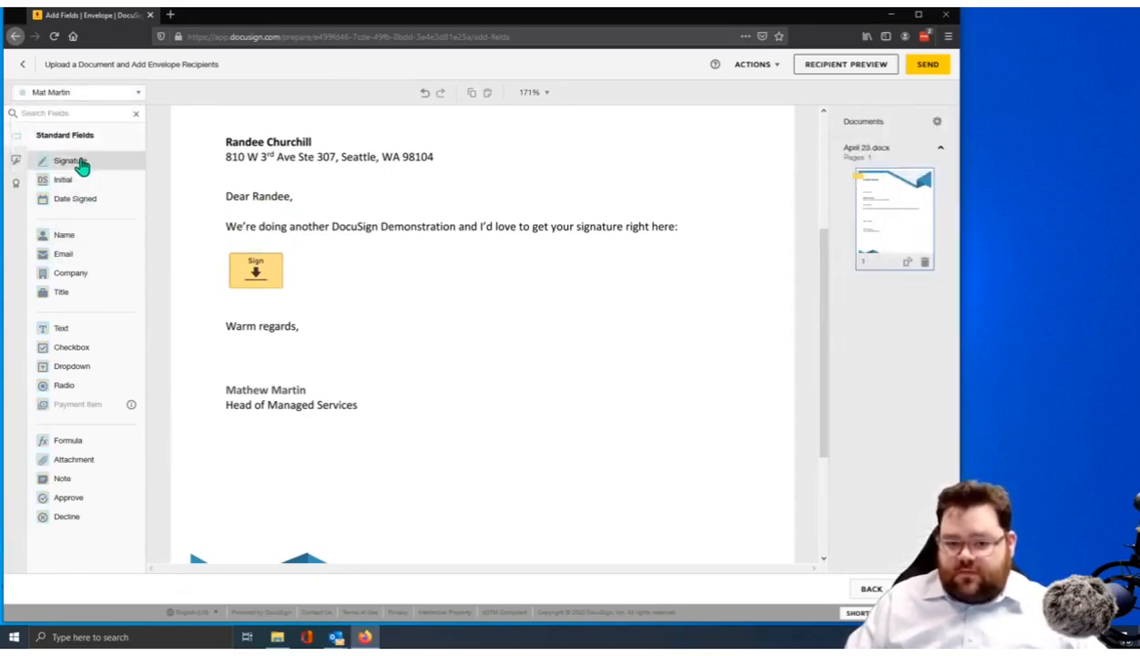
mouse_move(80, 164)
left_mouse_down()
mouse_move(227, 183)
mouse_move(304, 316)
mouse_move(247, 354)
mouse_move(232, 349)
left_mouse_up()
Select both signature fields and align them left with matching size
left_click(550, 384)
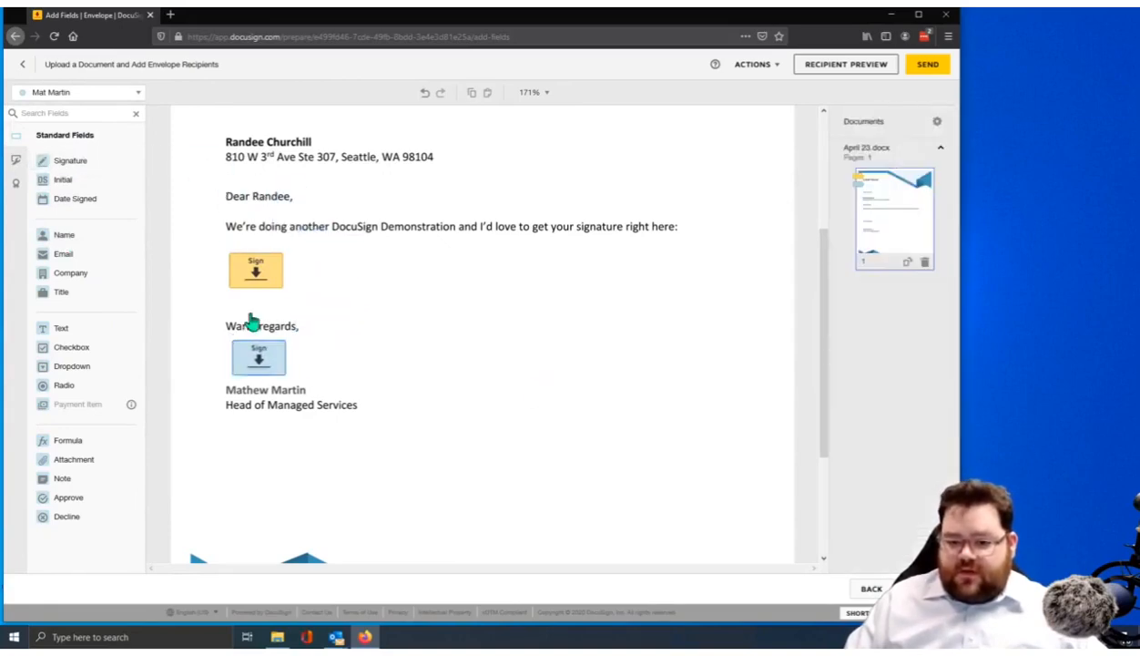
left_click_drag(184, 215, 386, 441)
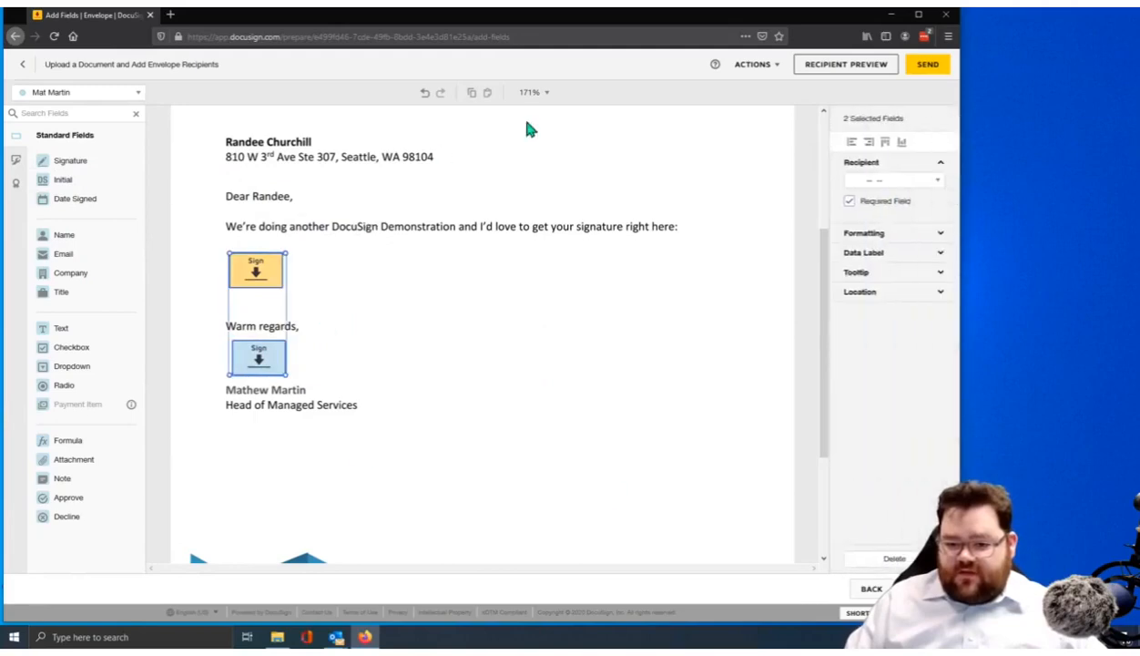
left_click(868, 144)
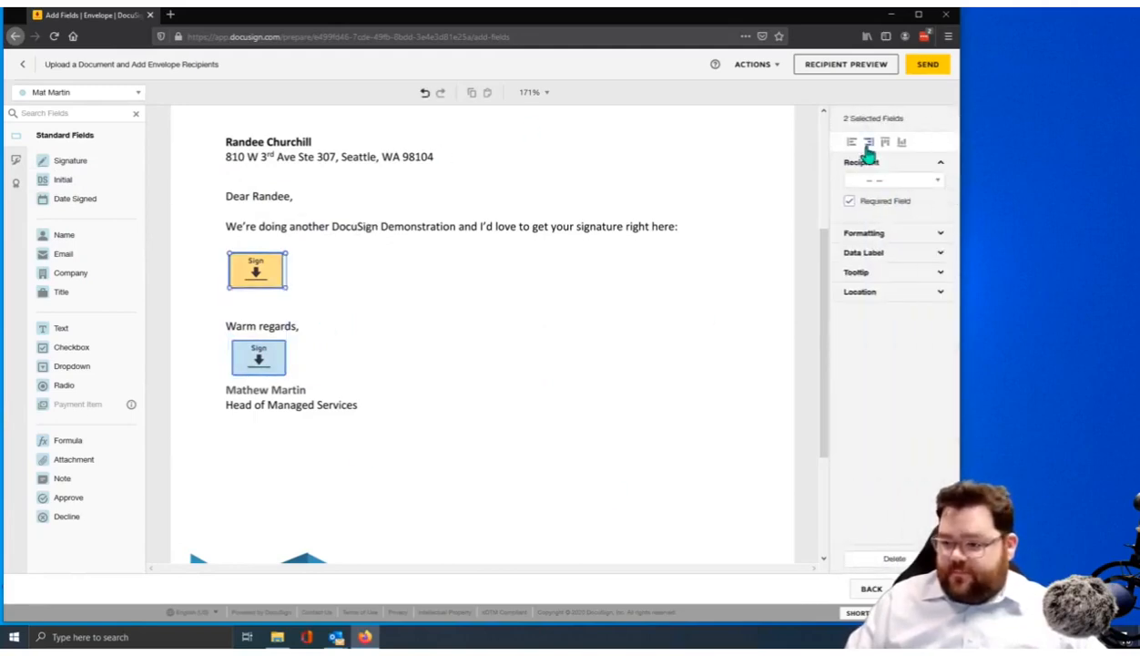
left_click(851, 143)
left_click(184, 499)
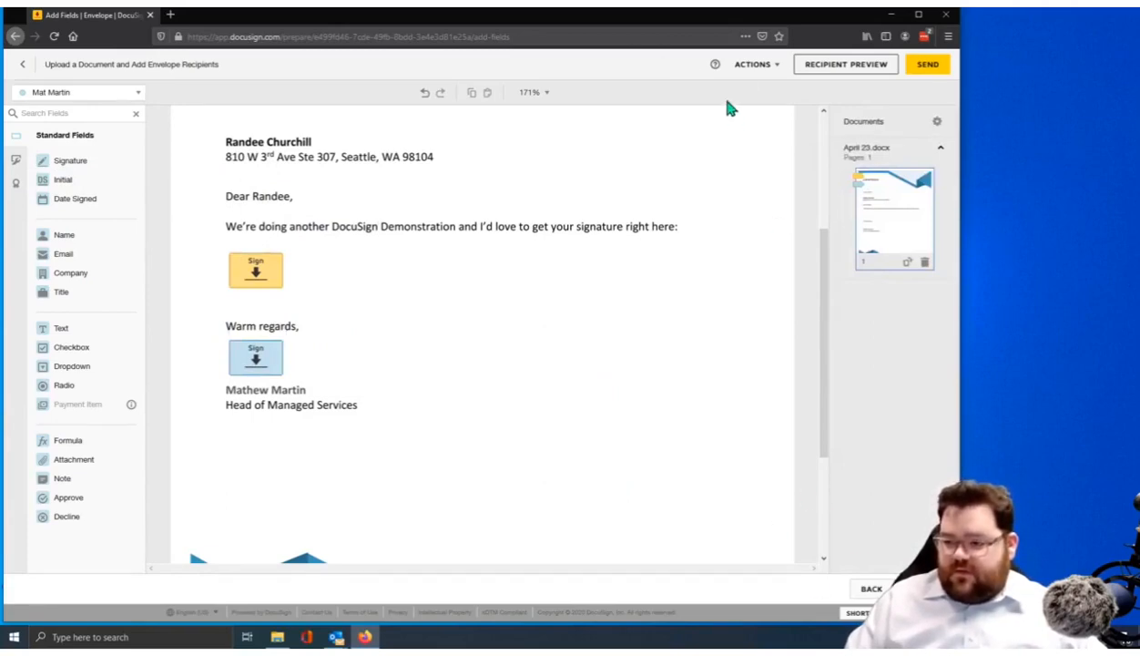
Set the email subject 'DocuSign Demonstration' with a message asking the addressee to review and sign
left_click(754, 66)
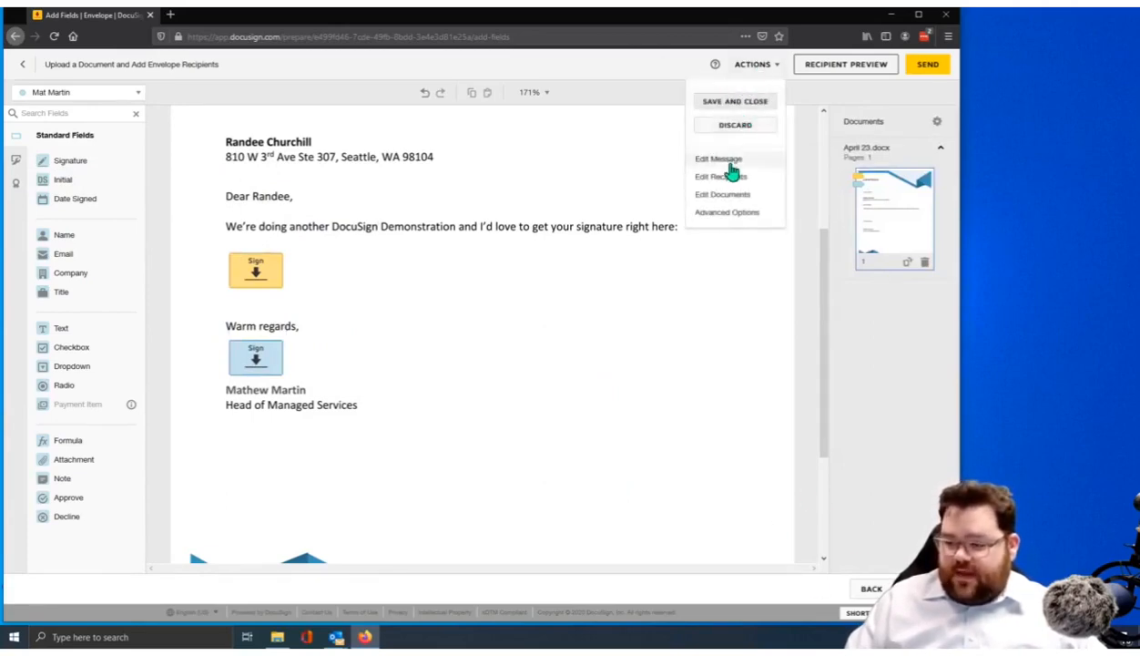
left_click(729, 162)
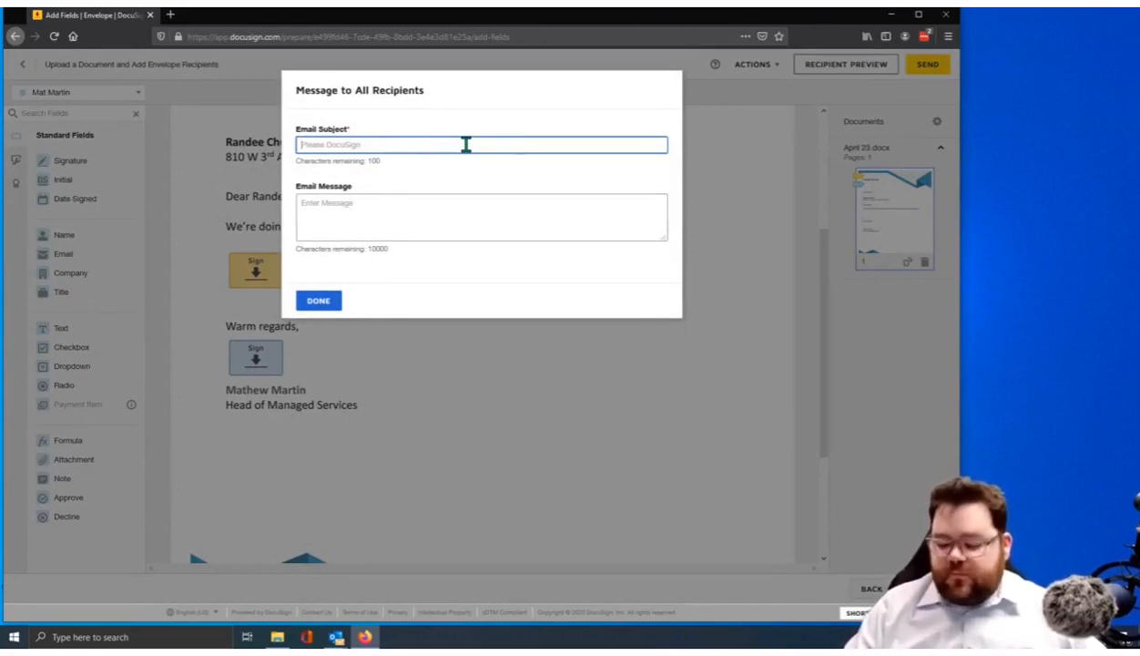
type("Docusign")
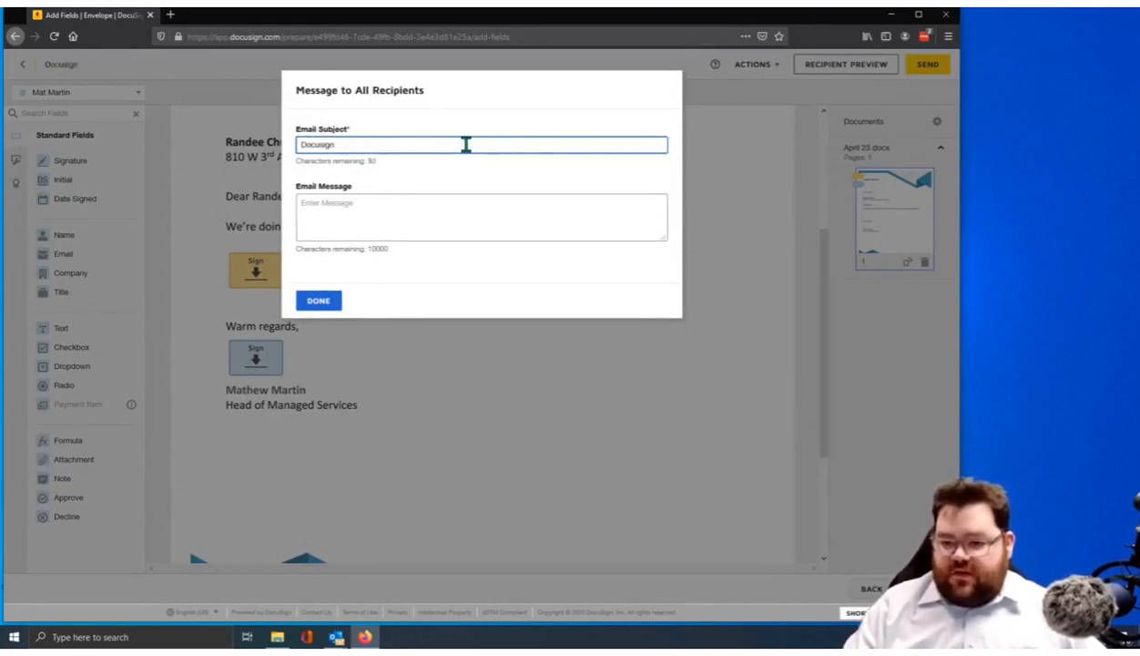
type(" Demonstration")
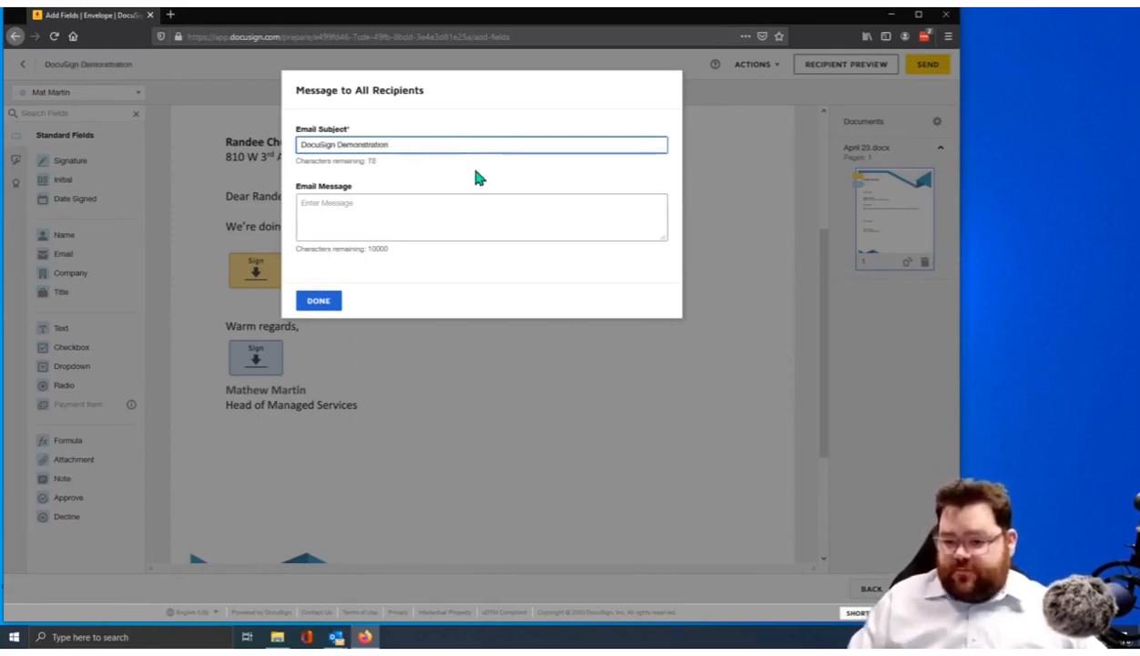
left_click(479, 217)
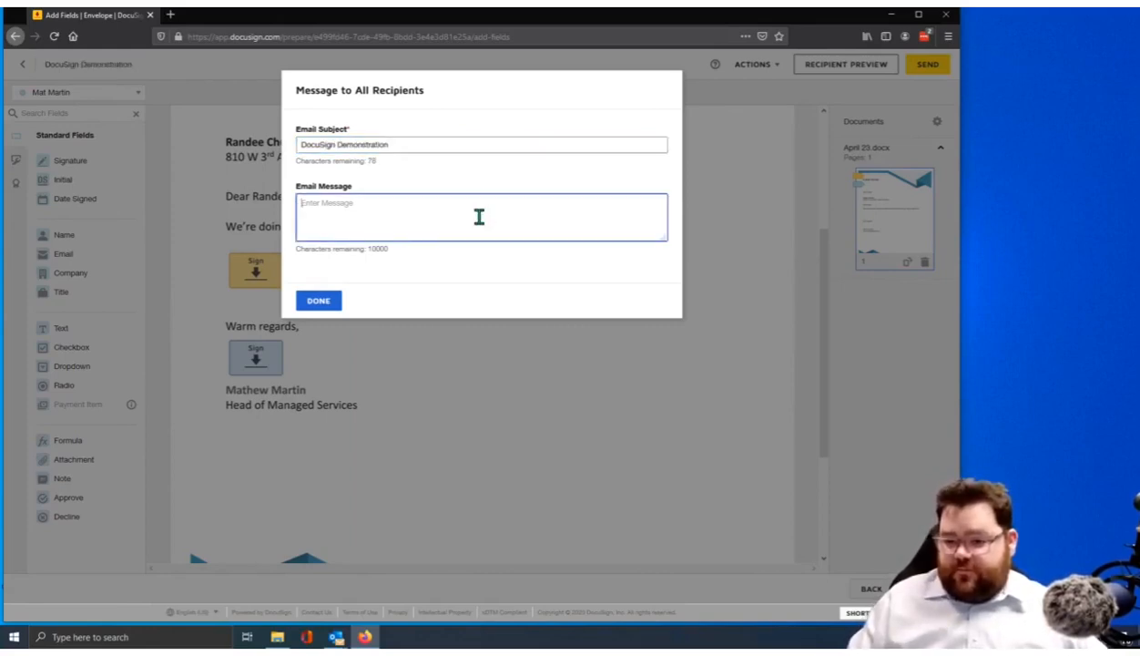
type("R")
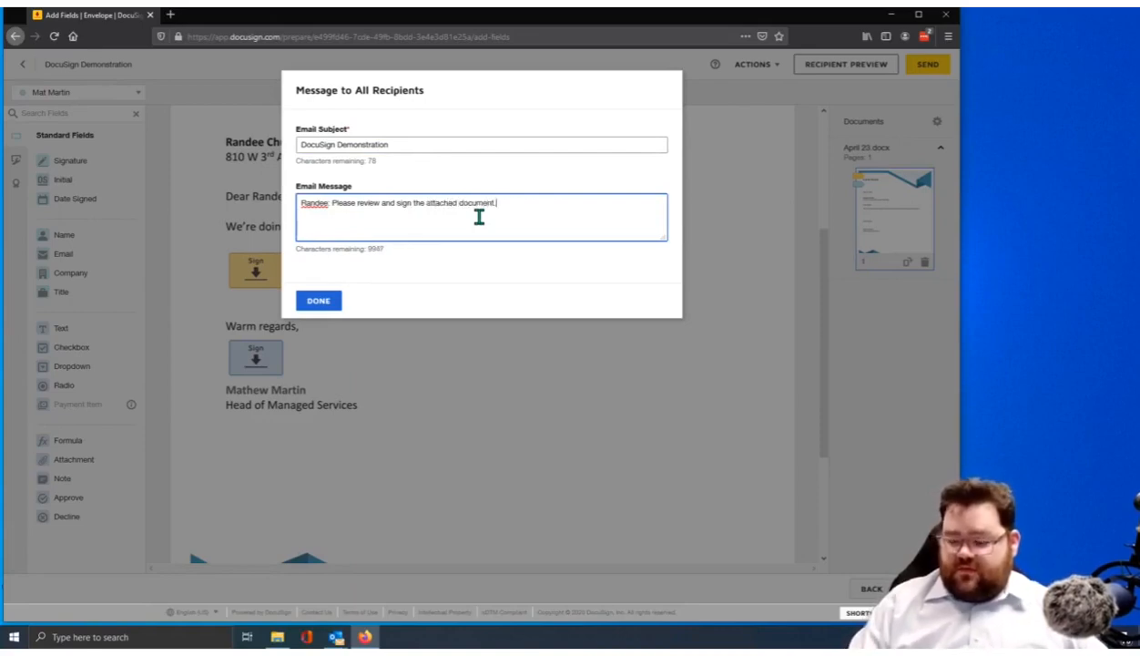
double_click(433, 203)
key("BackSpace")
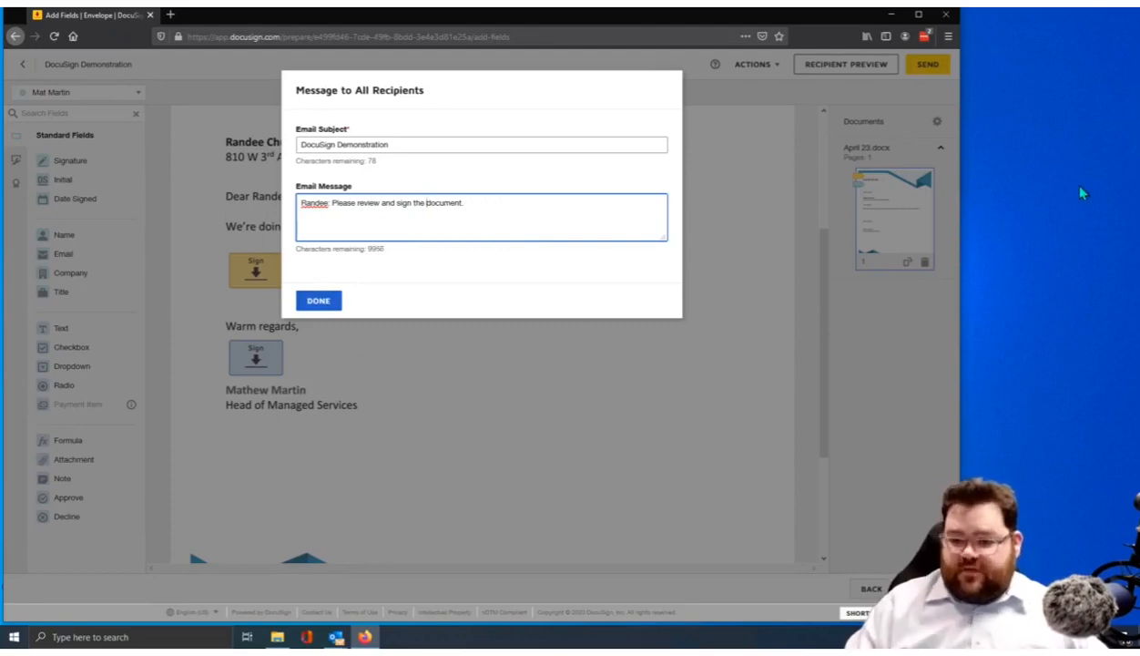
left_click(328, 303)
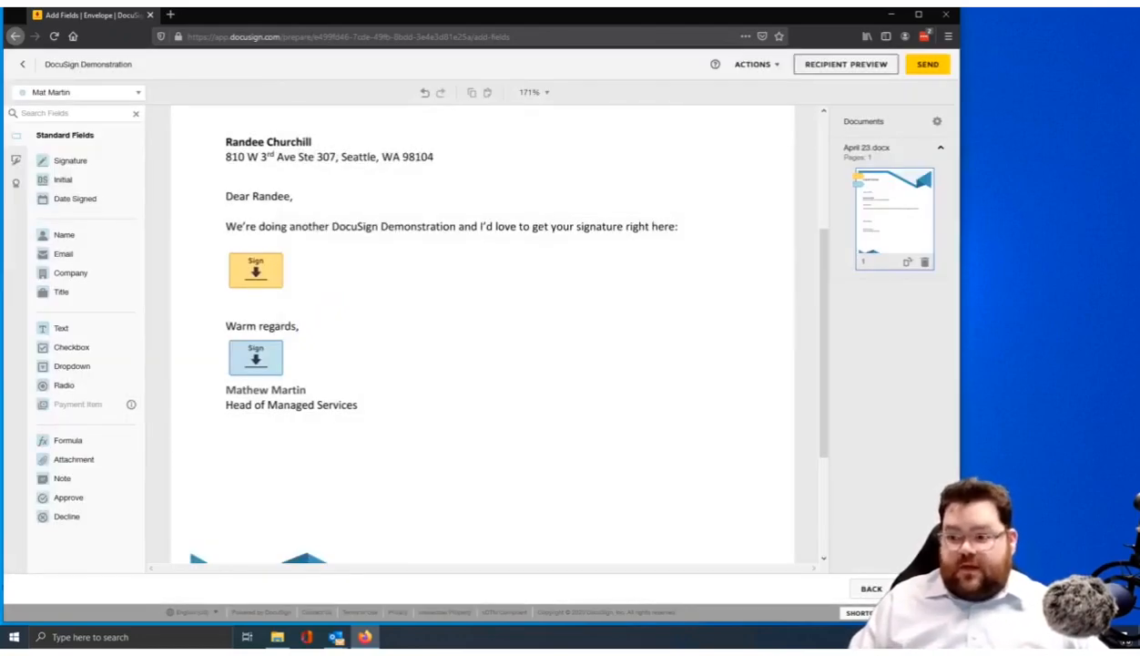
Send the envelope, then open the DocuSign Demonstration email's review link from Outlook
left_click(925, 588)
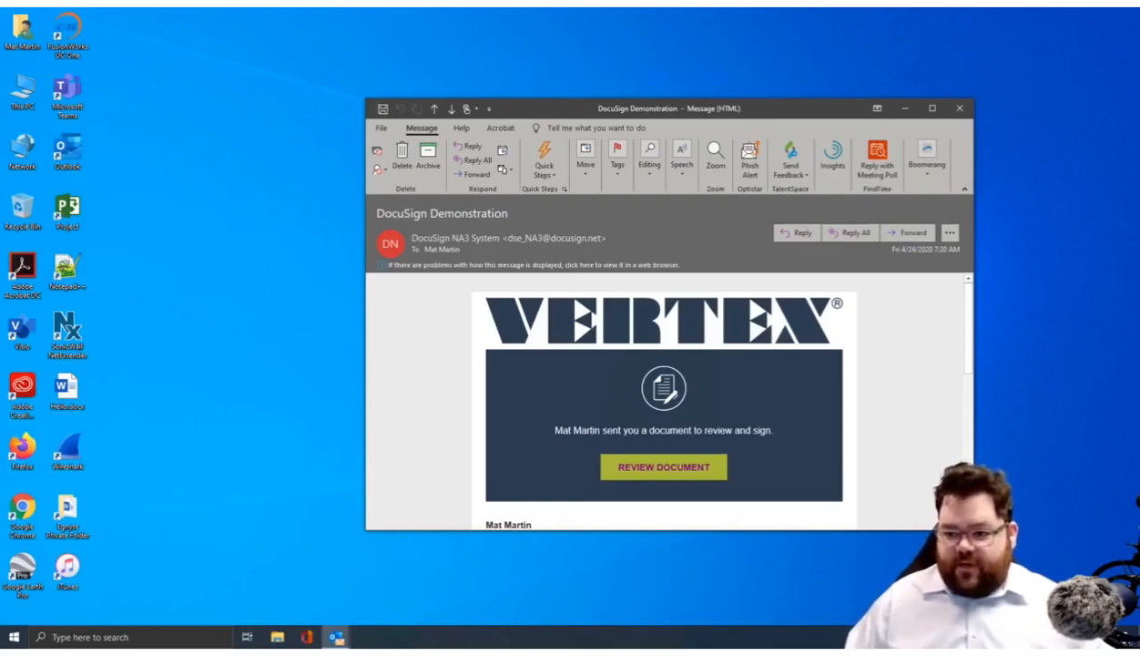
left_click_drag(512, 107, 473, 74)
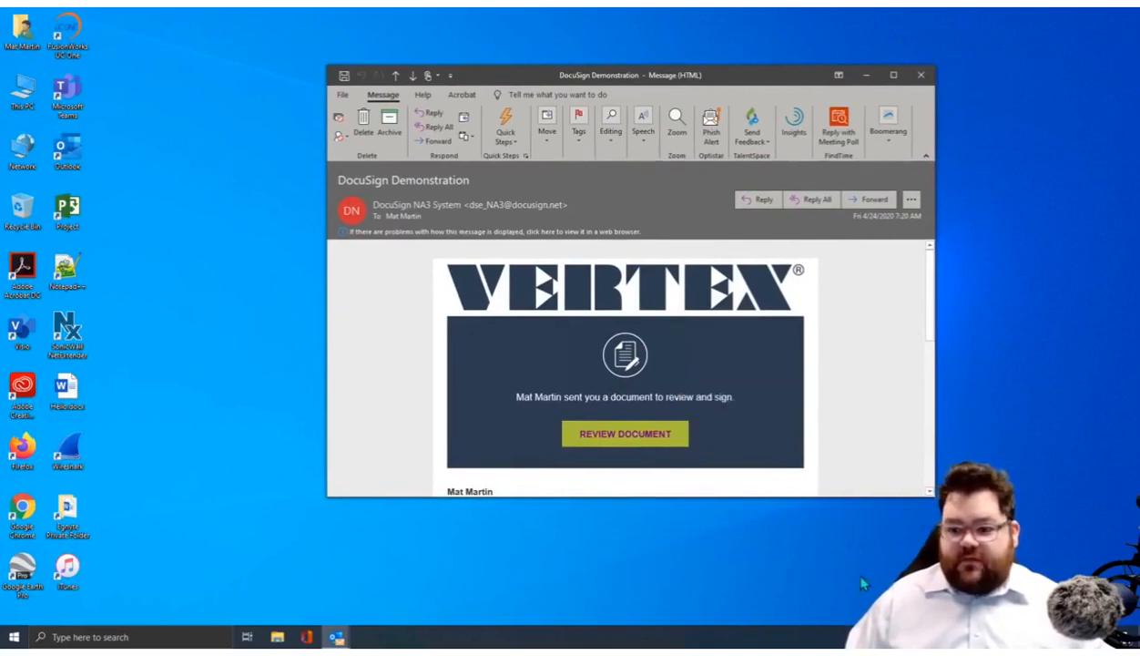
left_click(623, 439)
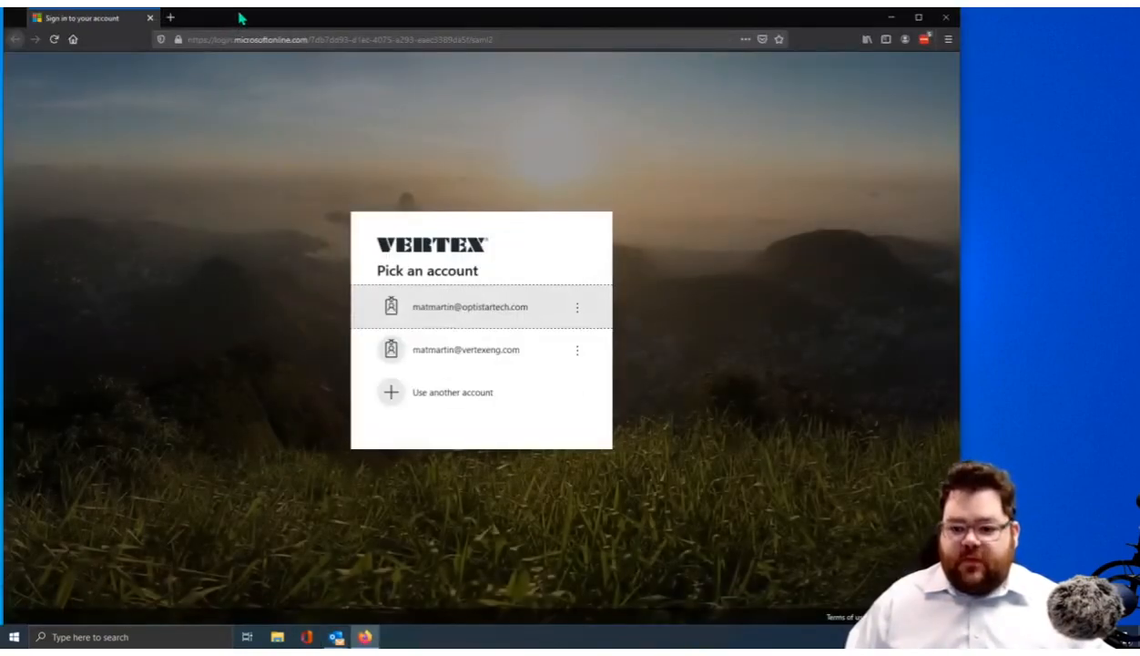
Pick the second listed work account and go to its Password field
left_click(448, 362)
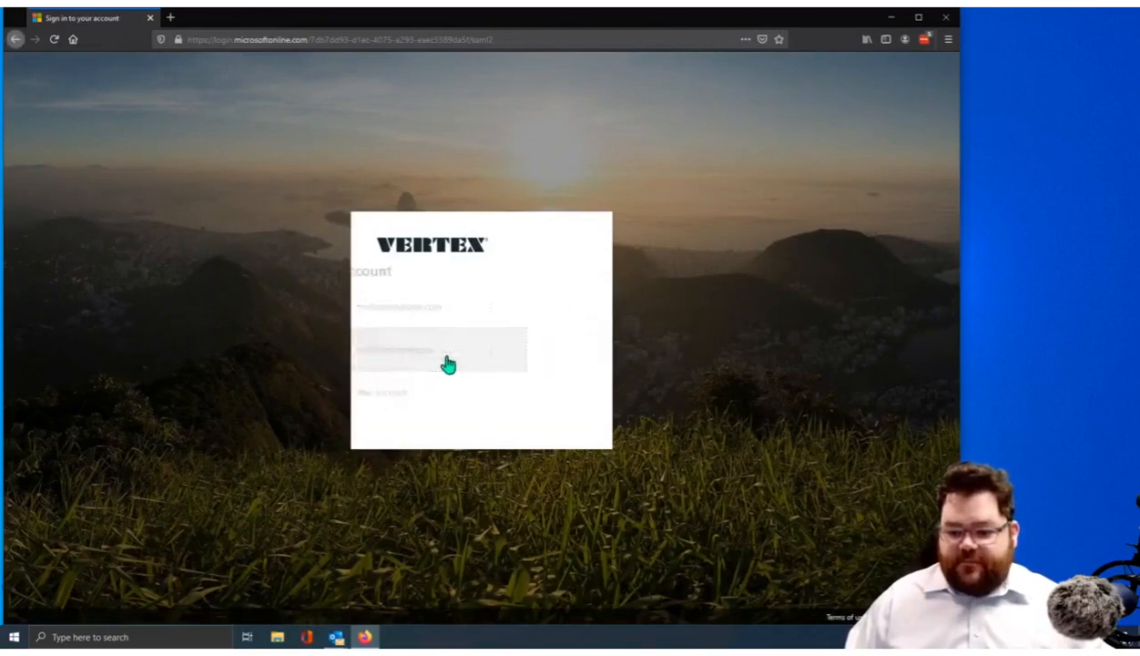
left_click(718, 280)
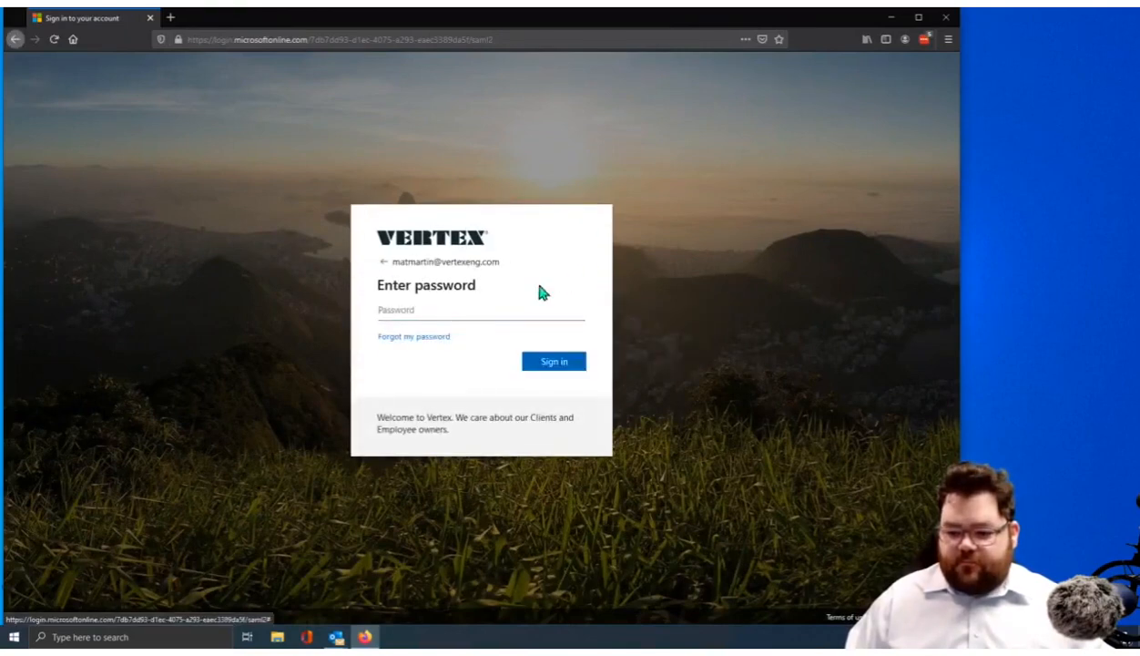
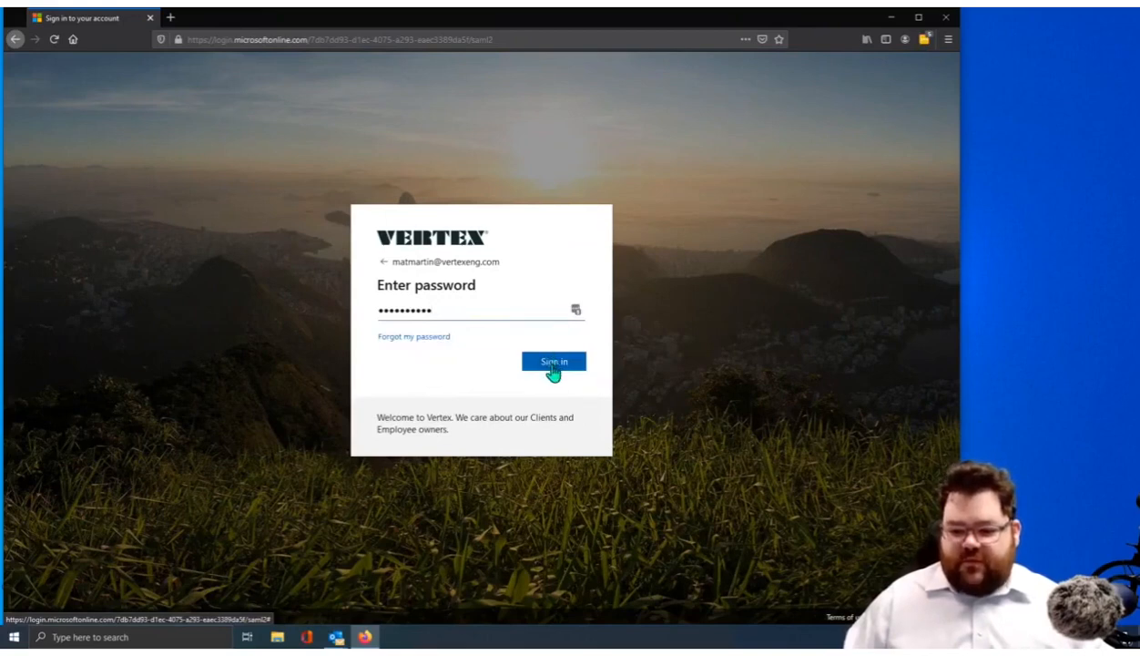
Submit the work account's password on the Microsoft sign-in page
left_click(553, 366)
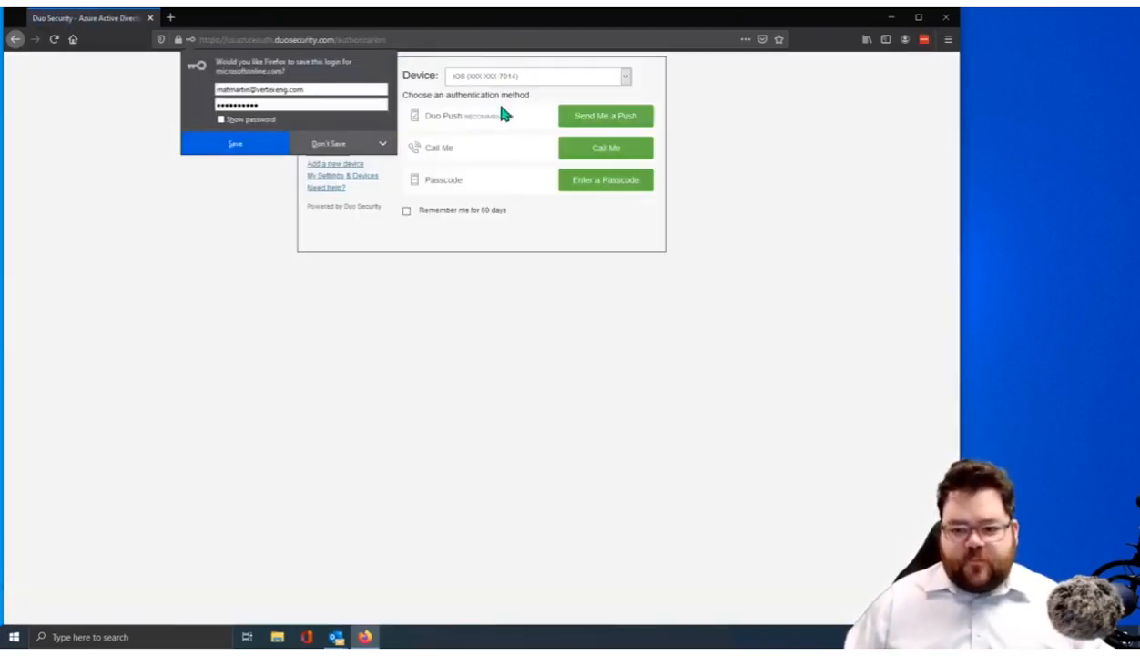
Decline Firefox's save-login prompt and send a Duo push to the second iOS device
left_click(337, 141)
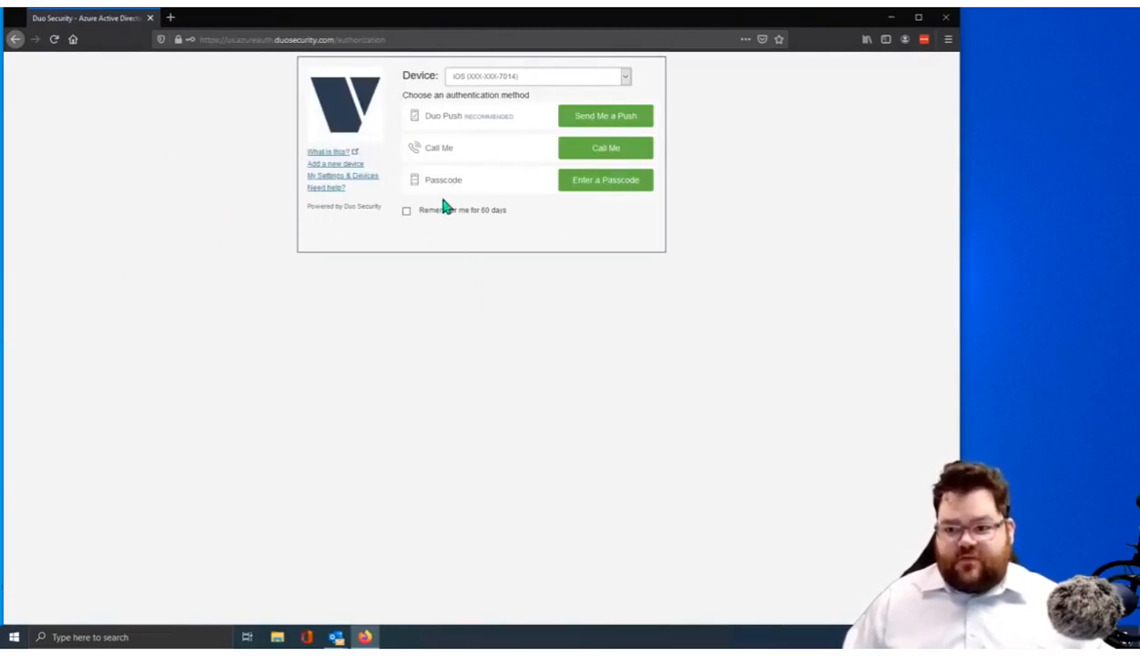
left_click(593, 74)
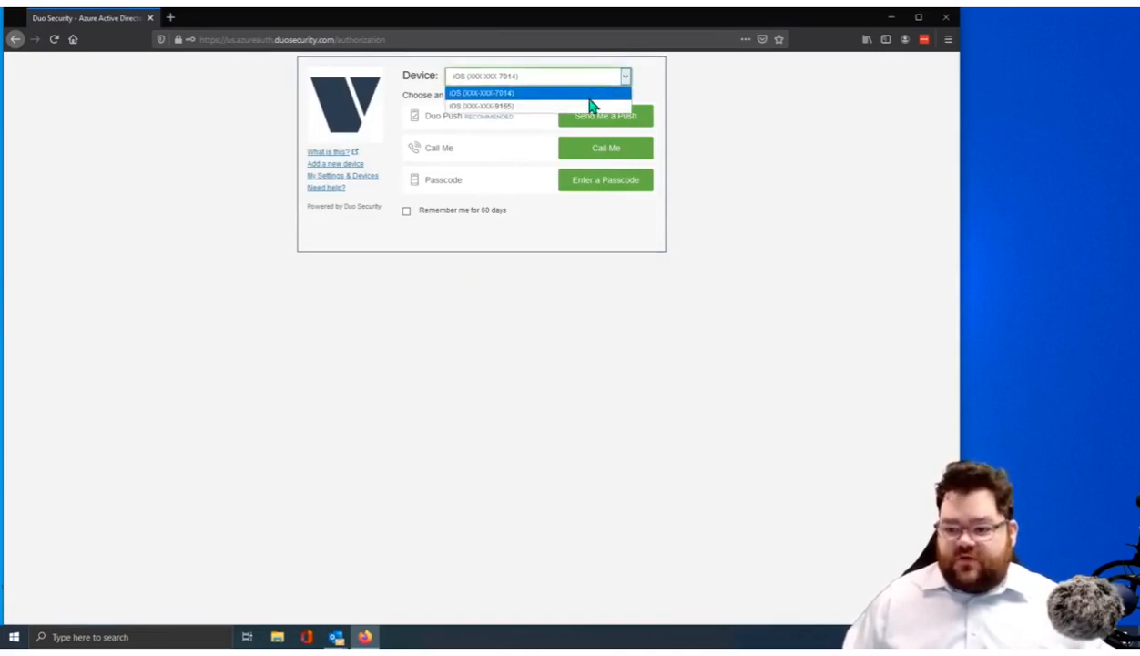
left_click(571, 103)
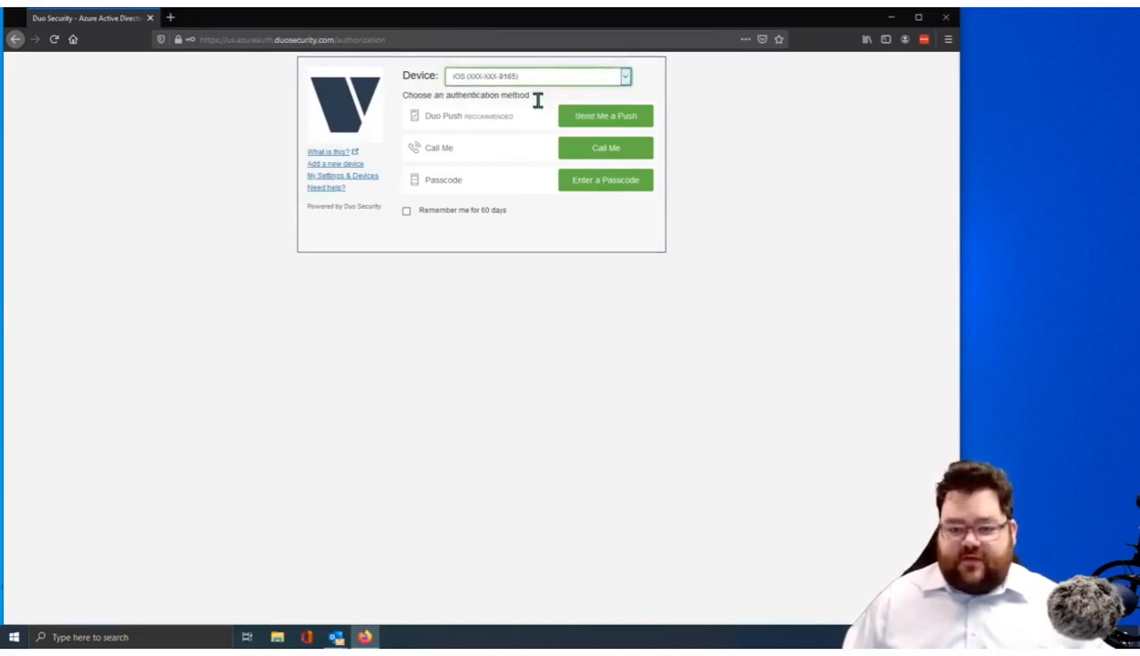
left_click(646, 120)
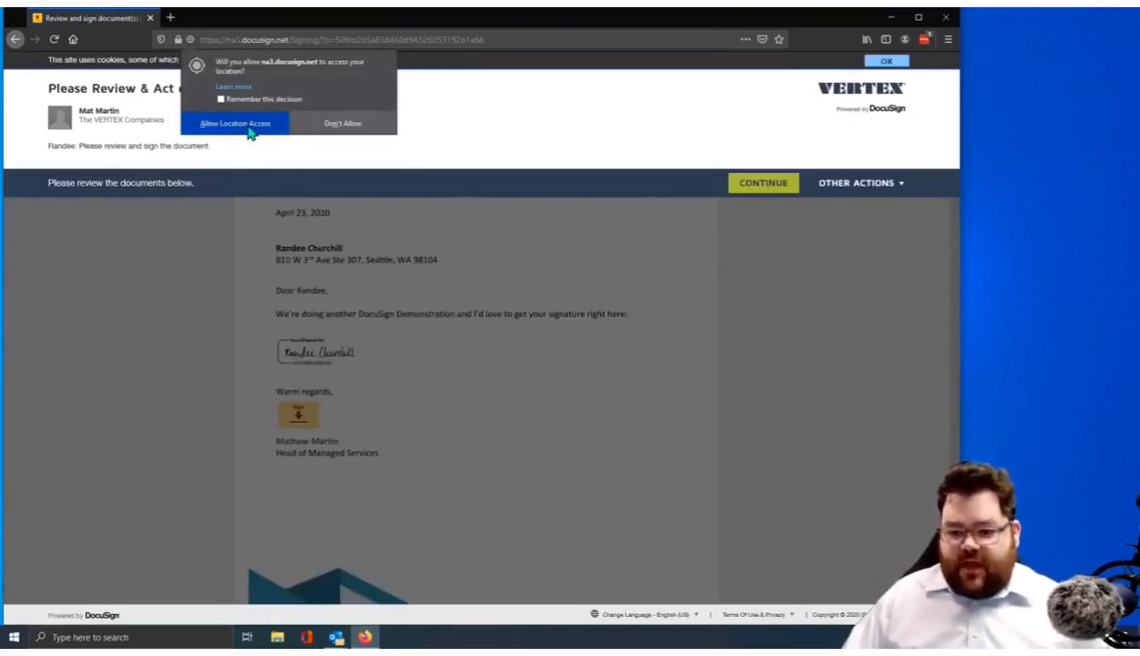
Allow the signing site location access and continue into the letter
left_click(248, 128)
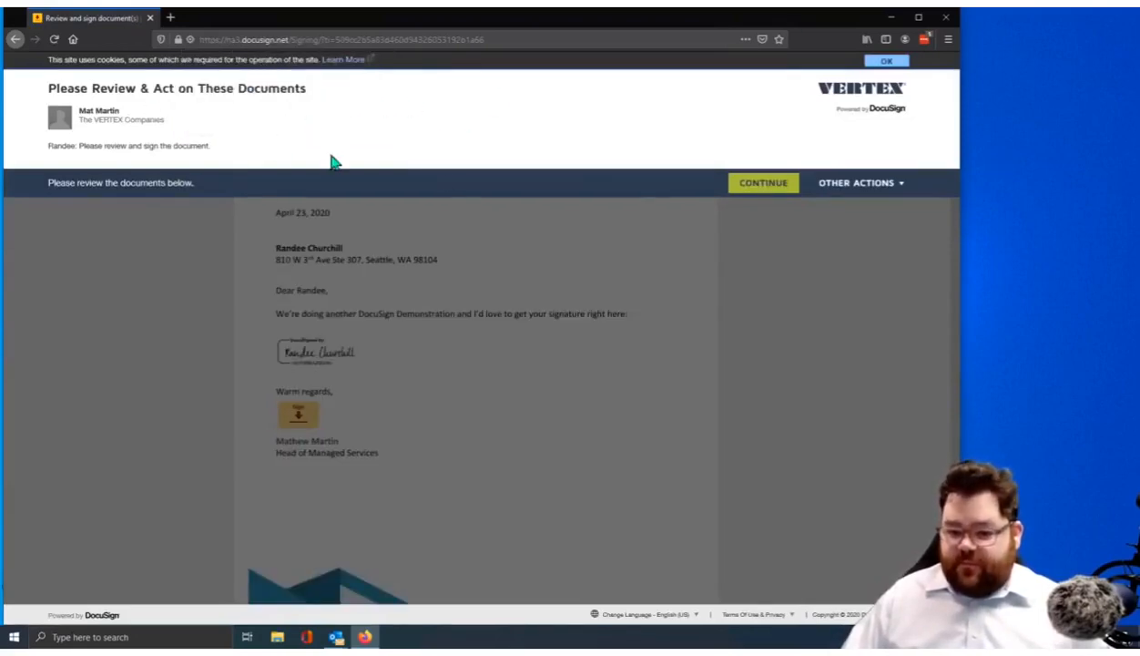
left_click(755, 185)
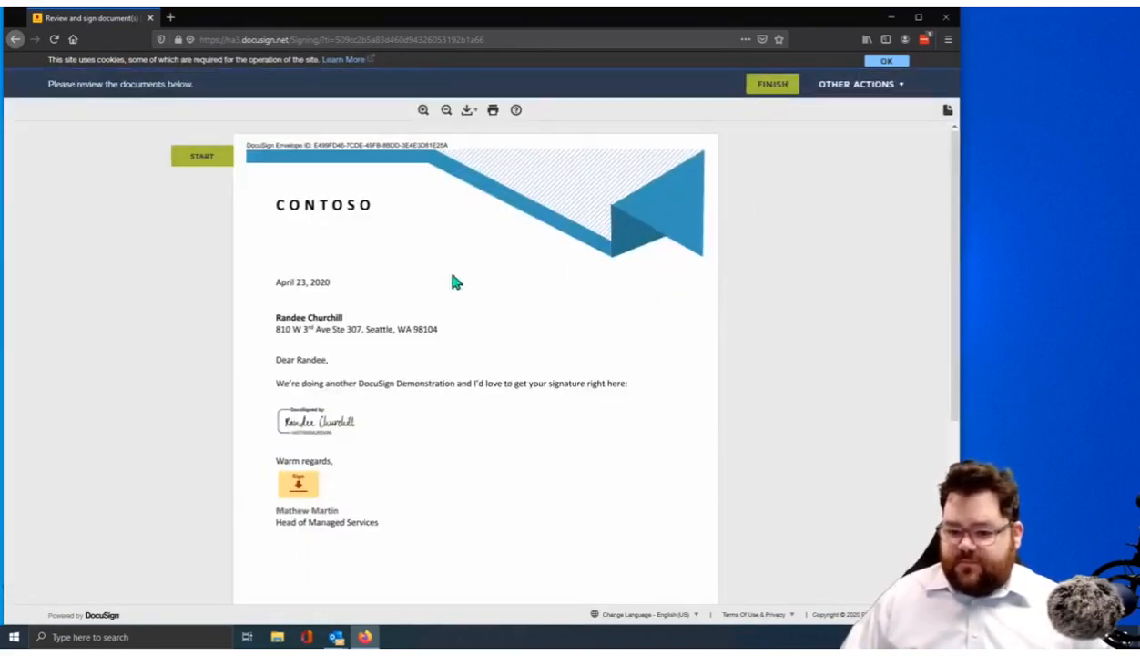
scroll(476, 187, "down", 1)
Adopt the signature in the Sign field under Warm regards and finish signing
left_click(202, 156)
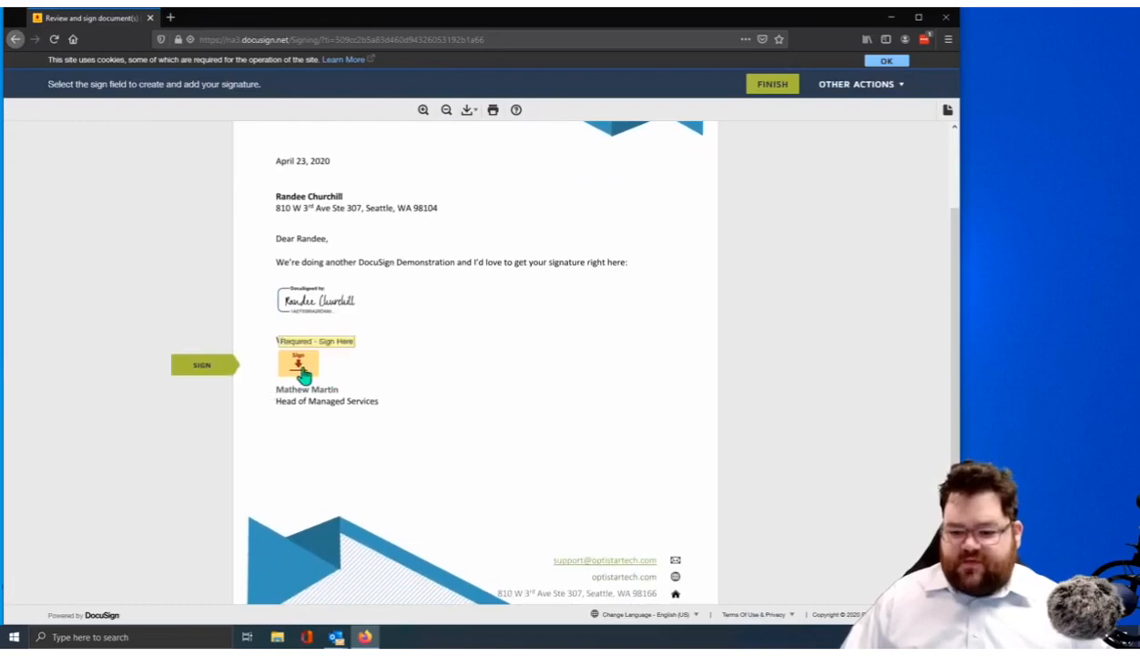
left_click(302, 368)
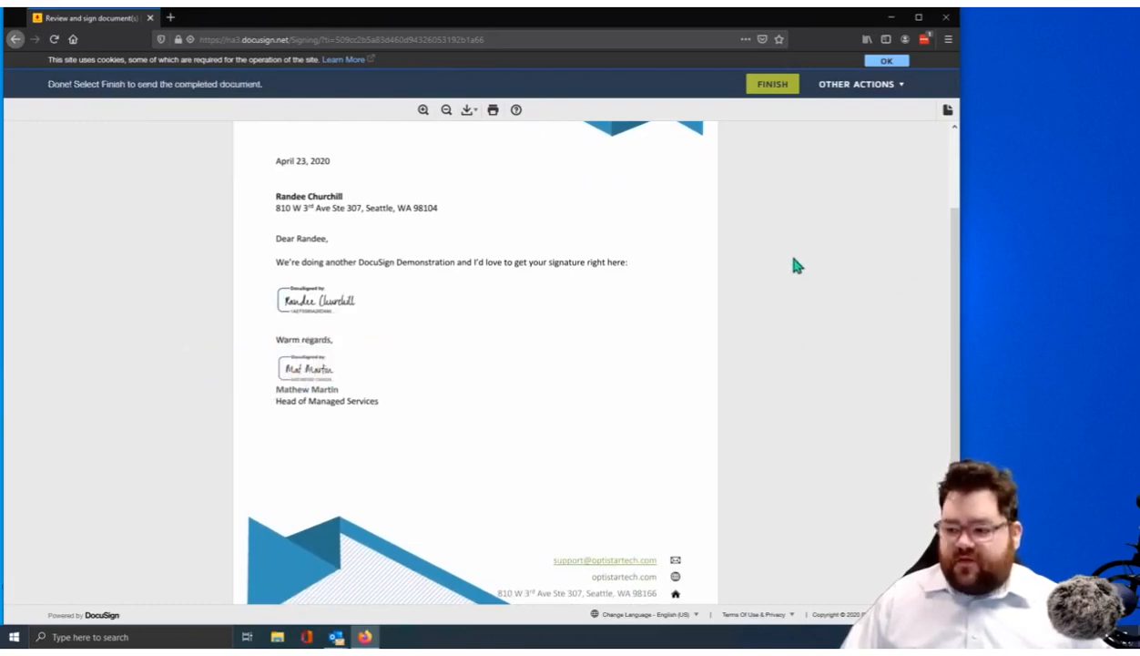
scroll(546, 273, "down", 3)
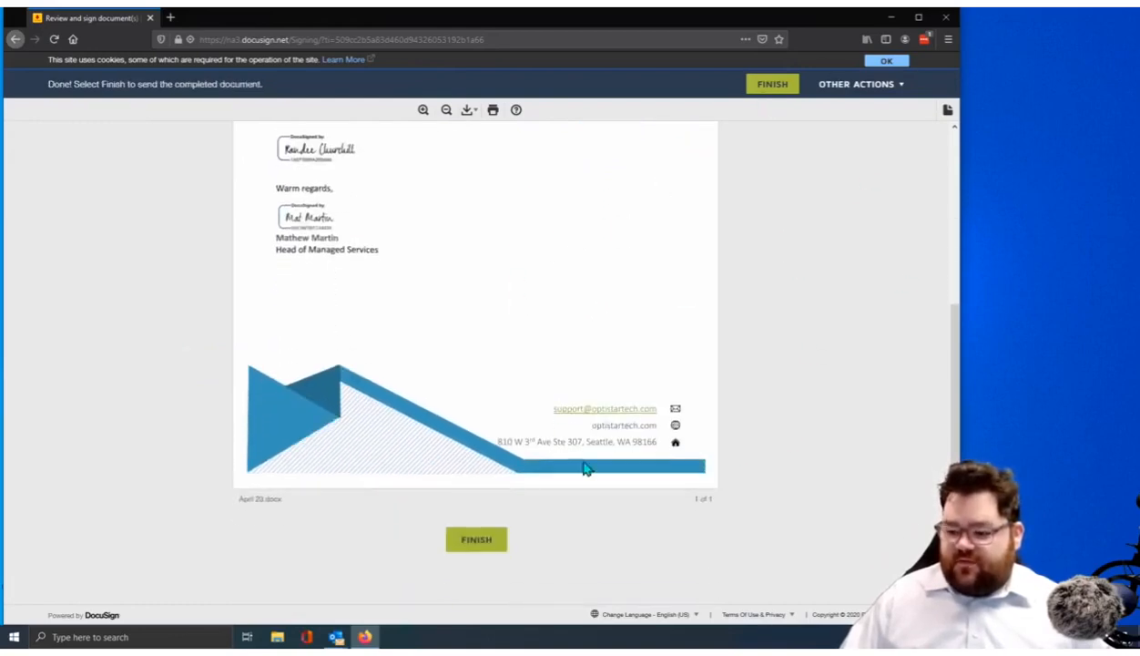
left_click(476, 540)
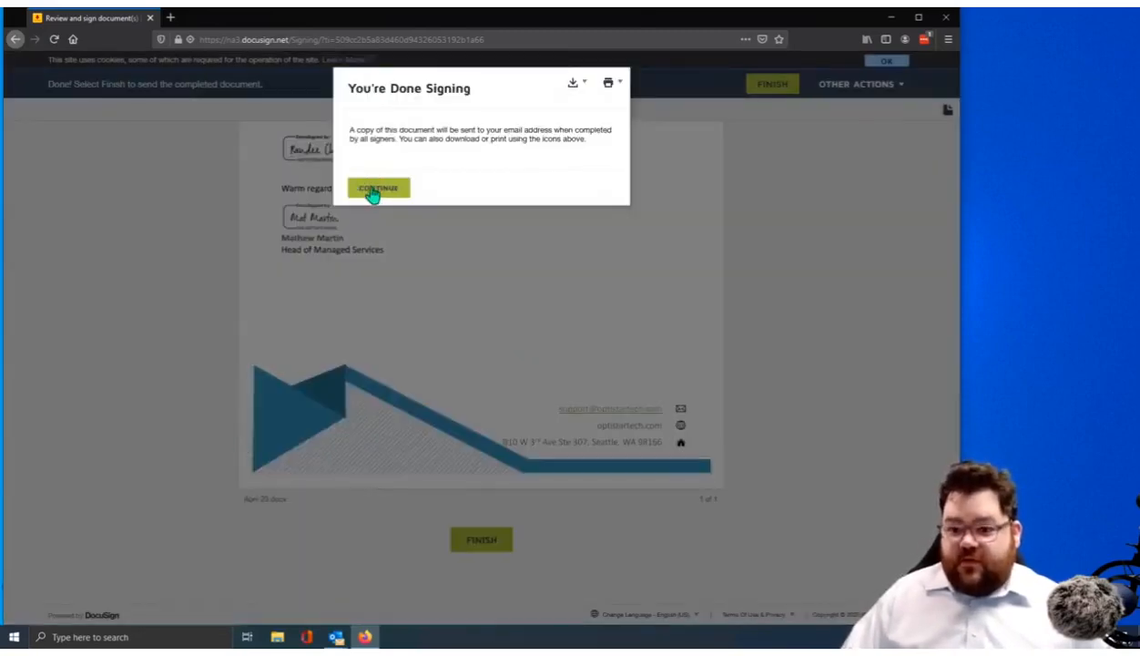
left_click(380, 189)
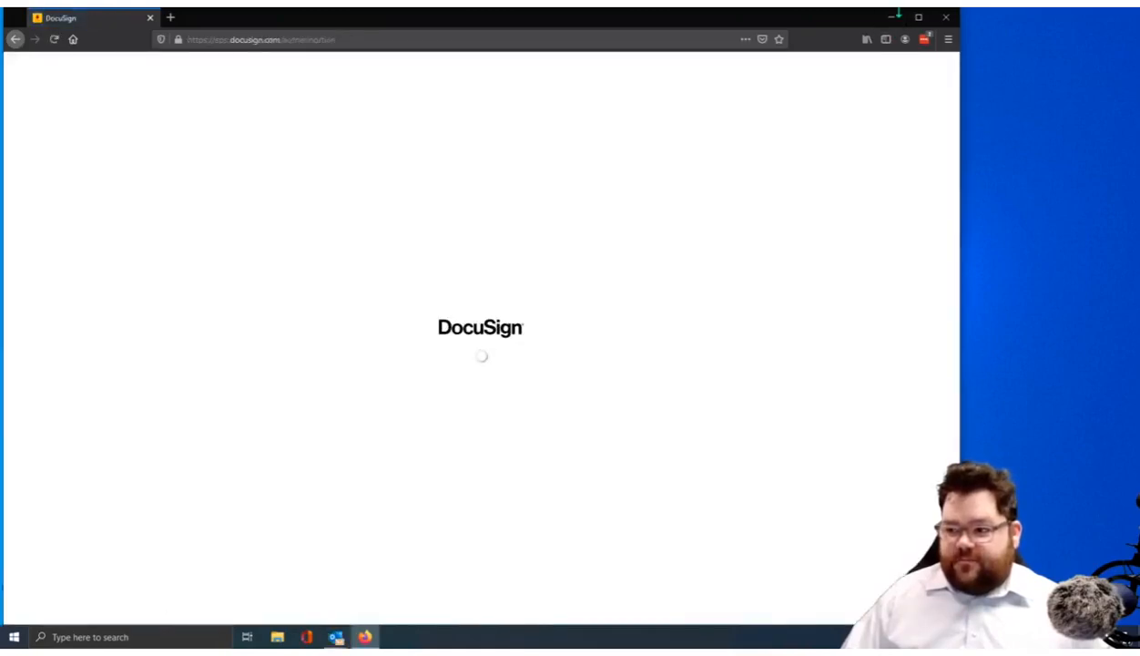
Minimize Firefox, dismiss the meeting reminder, and refresh the Egnyte Private Folder
left_click(891, 18)
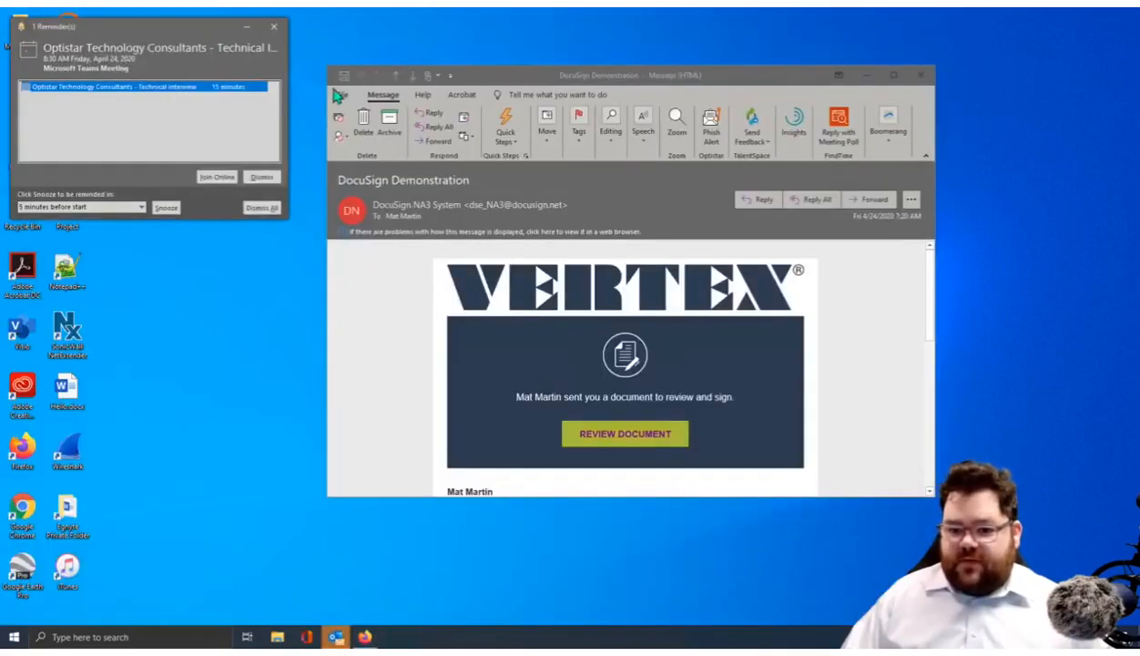
left_click(262, 176)
double_click(68, 510)
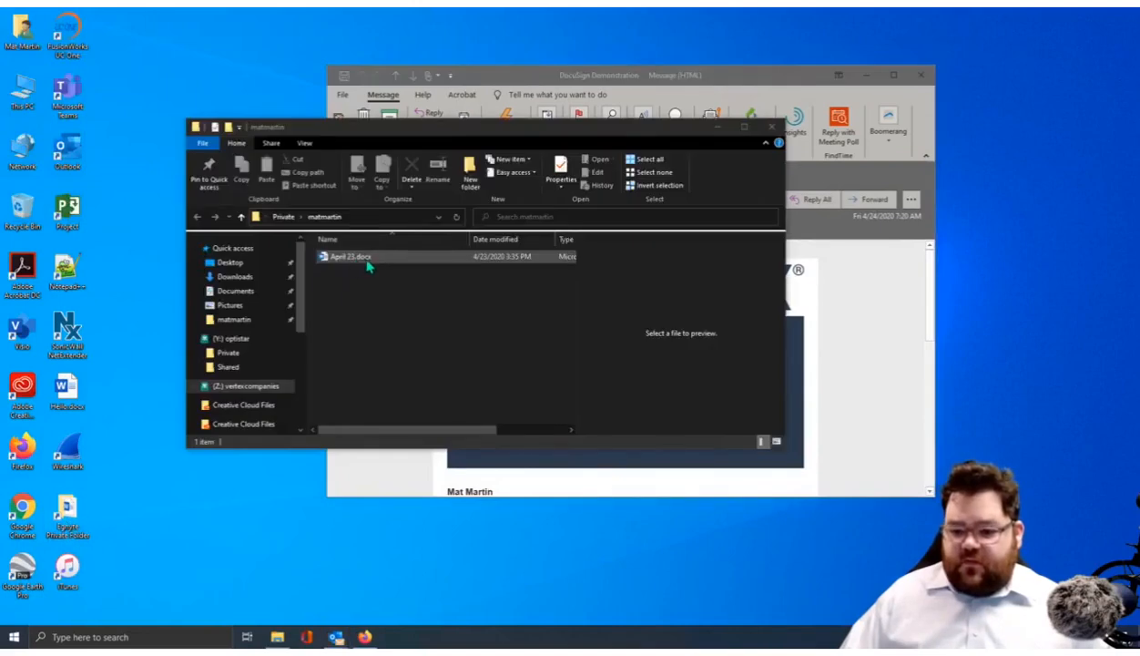
right_click(404, 313)
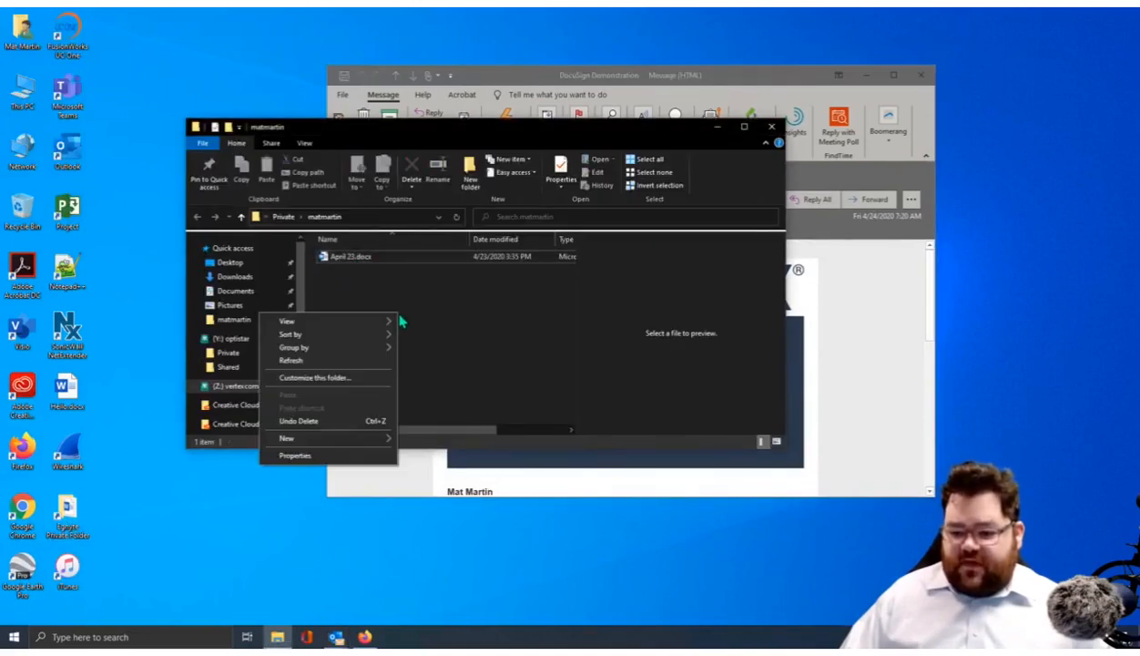
left_click(332, 361)
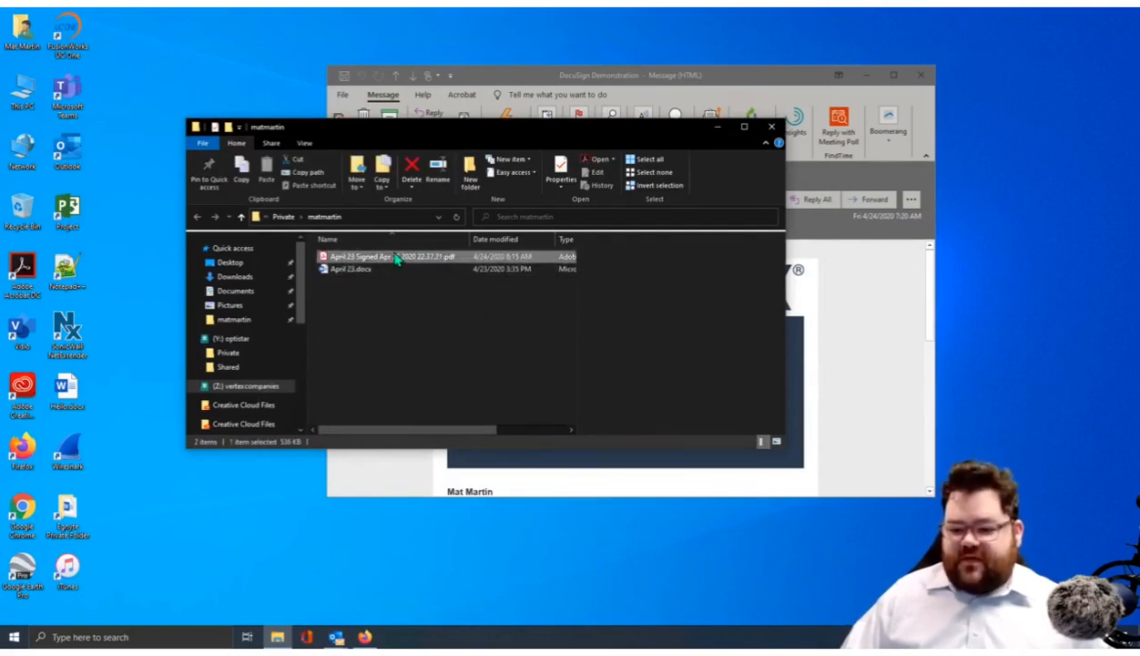
Open the signed April 23 PDF in Acrobat and close the reading-order prompt
left_click(389, 261)
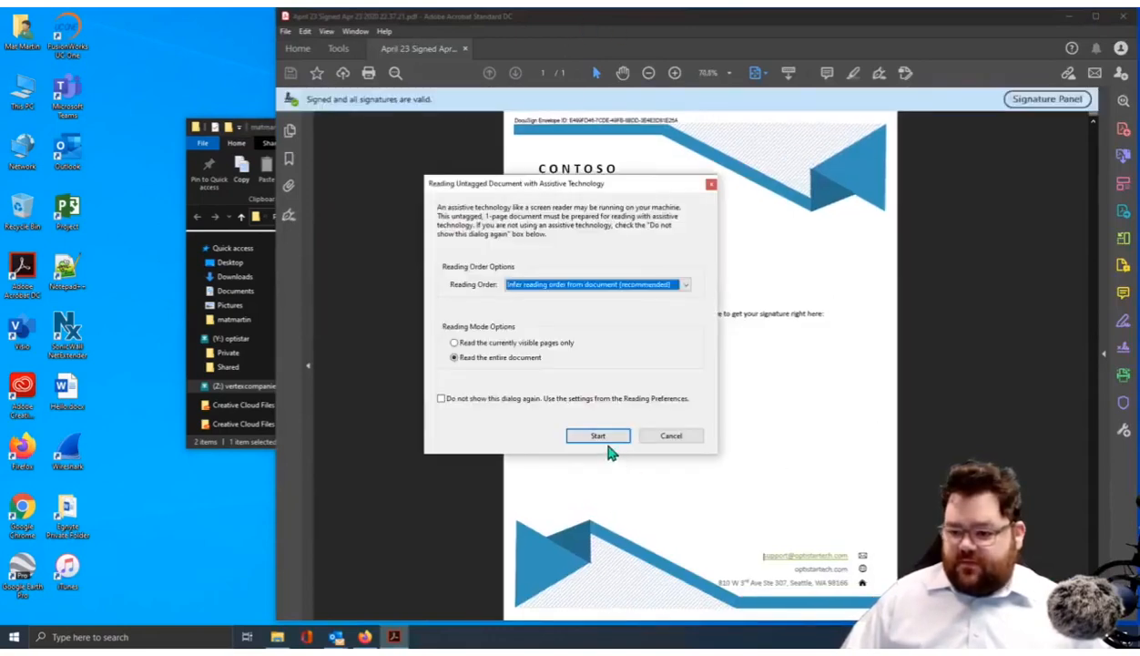
left_click(608, 443)
left_click(679, 435)
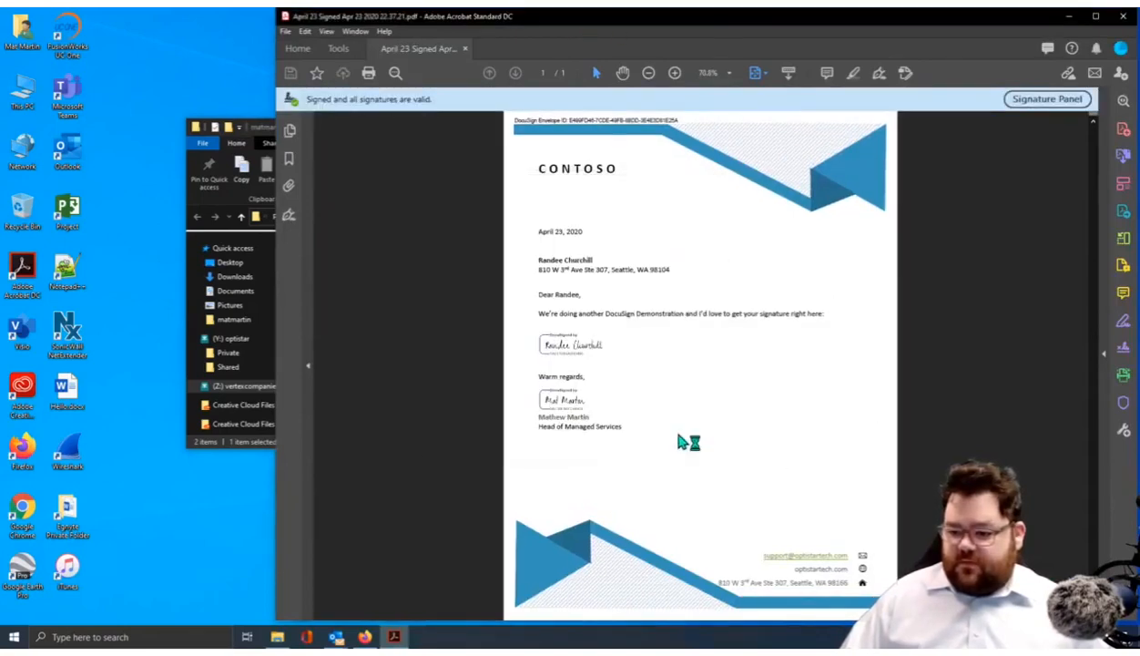